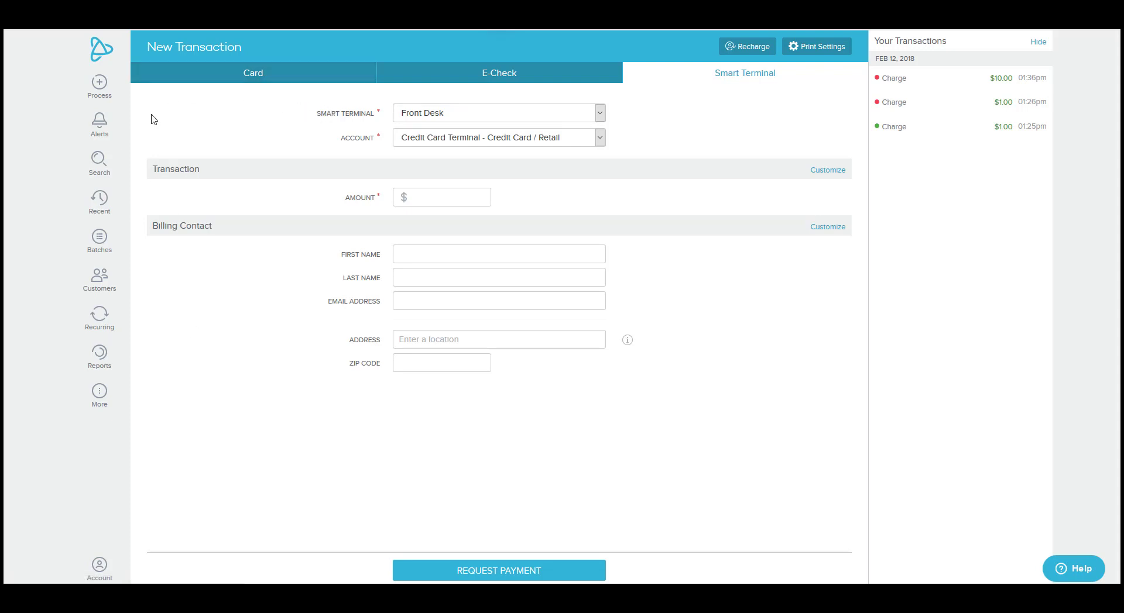
- Open the Hosted Payments shops list from the More panel
left_click(100, 396)
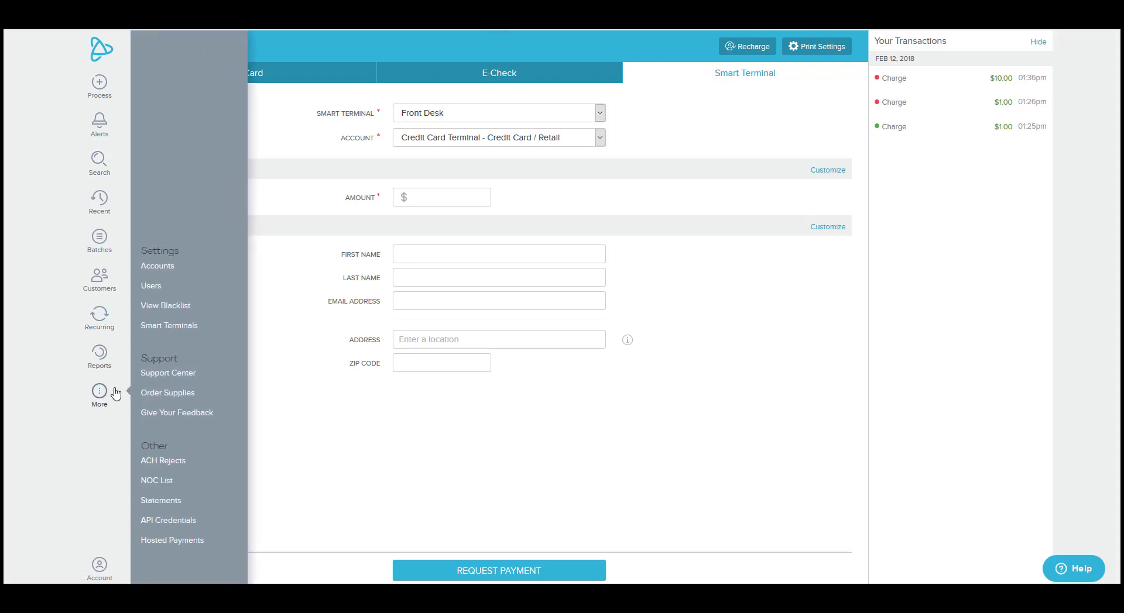
left_click(156, 540)
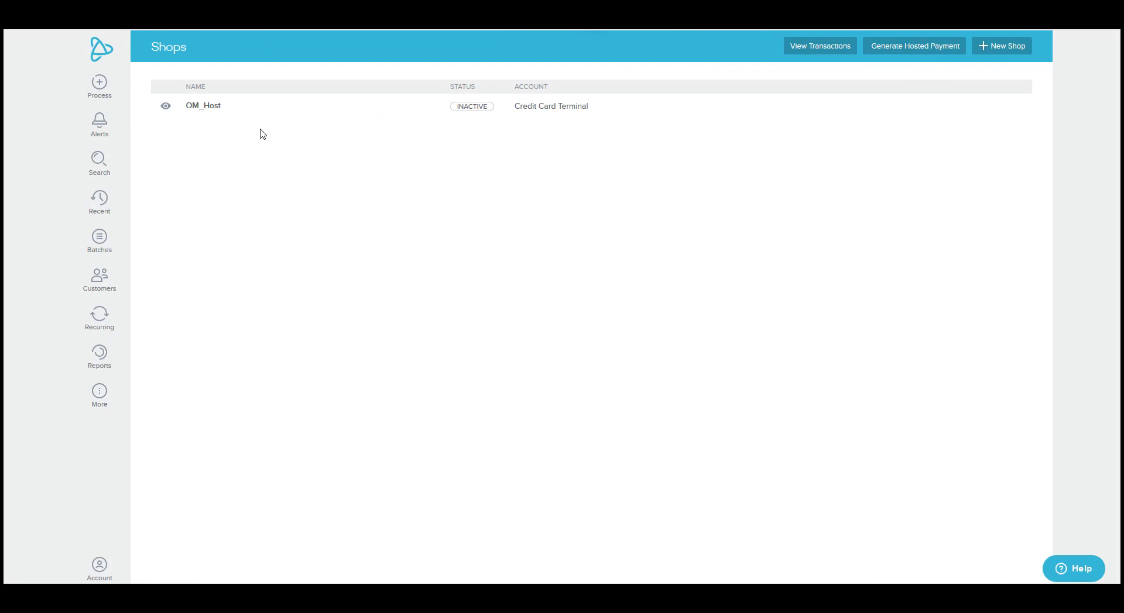
- Start a new shop named Netsoft_Host on the Credit Card Terminal account
left_click(994, 53)
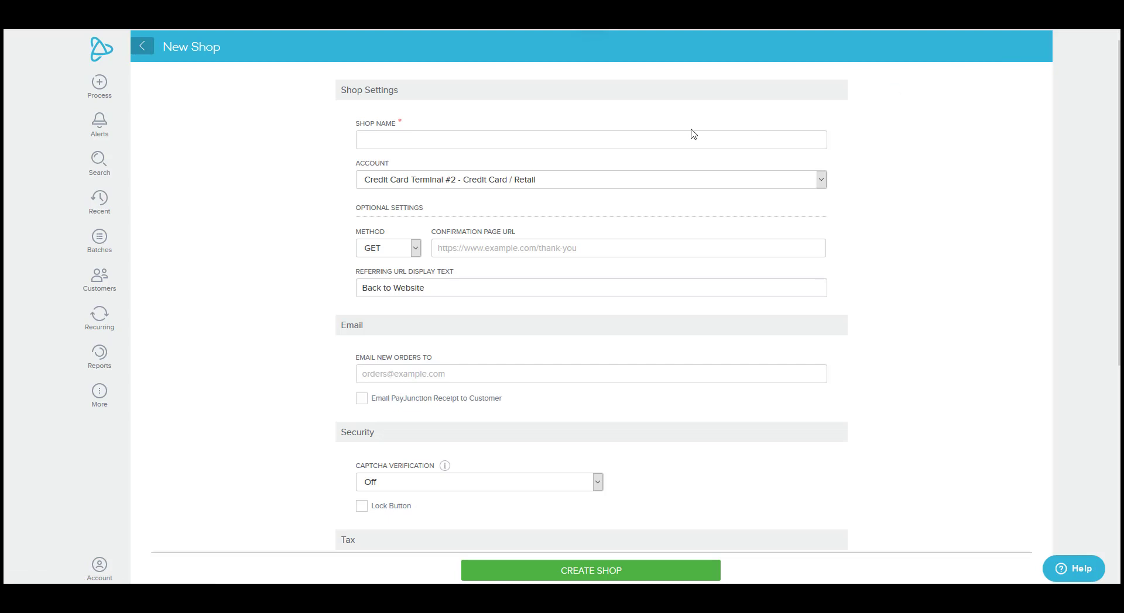
left_click(512, 138)
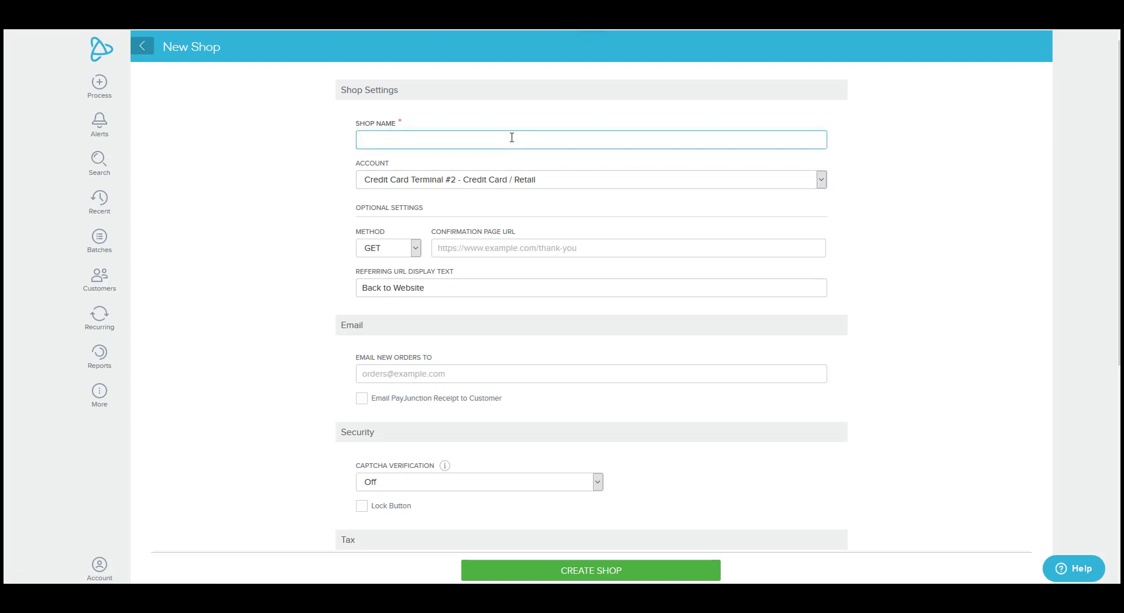
type("Netsoft_Host")
key("BackSpace")
left_click(529, 181)
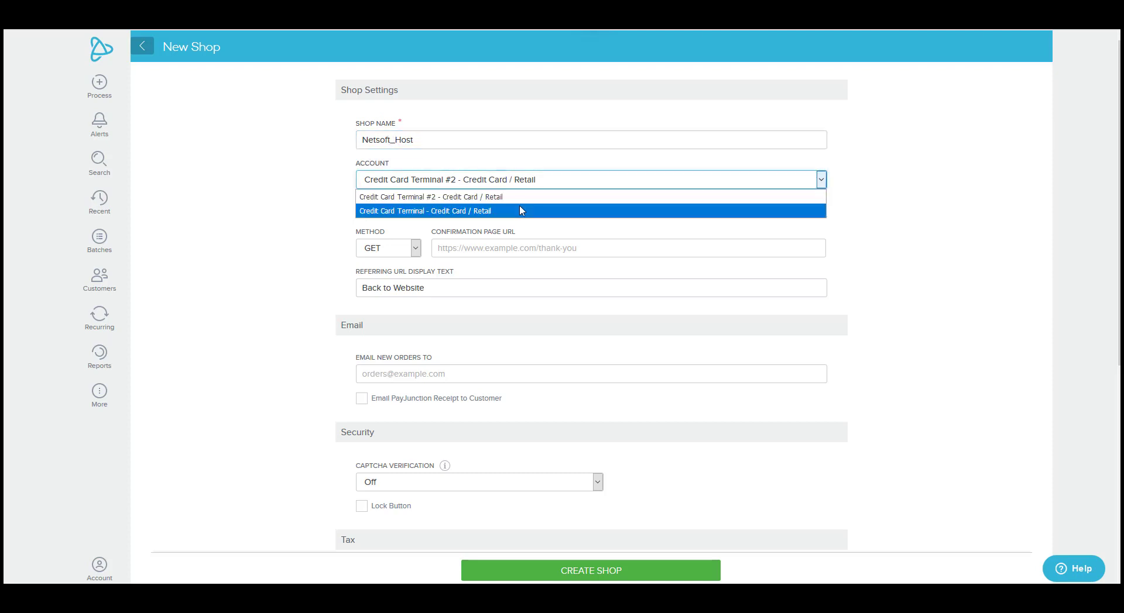
left_click(520, 210)
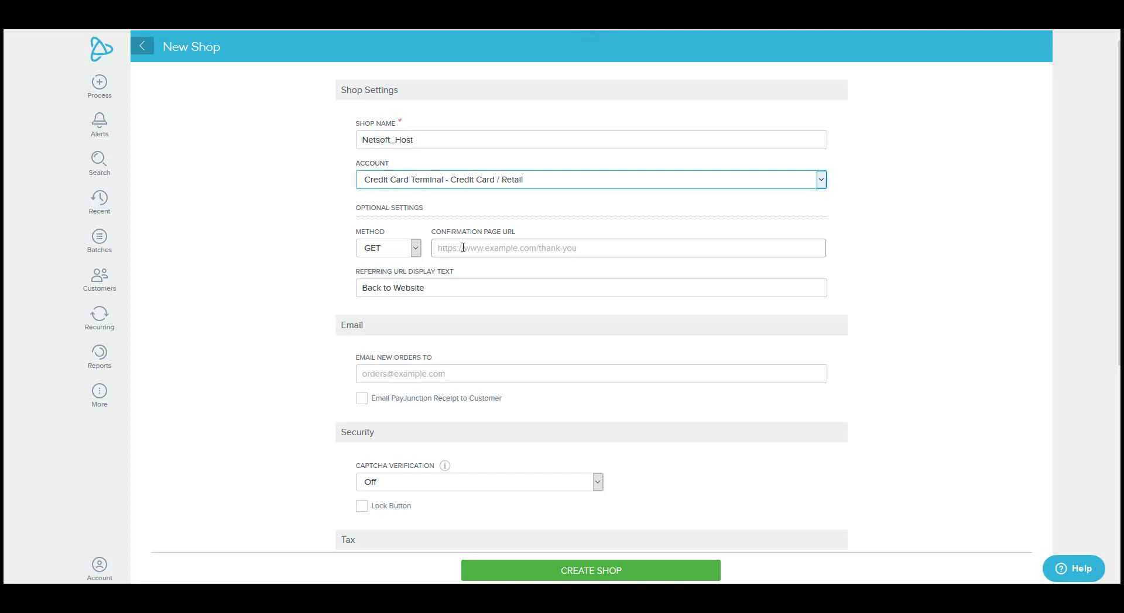
- Clear the referring text, enter the helpdesk order-notification e-mail, enable customer receipts, and create the shop
left_click_drag(433, 290, 299, 267)
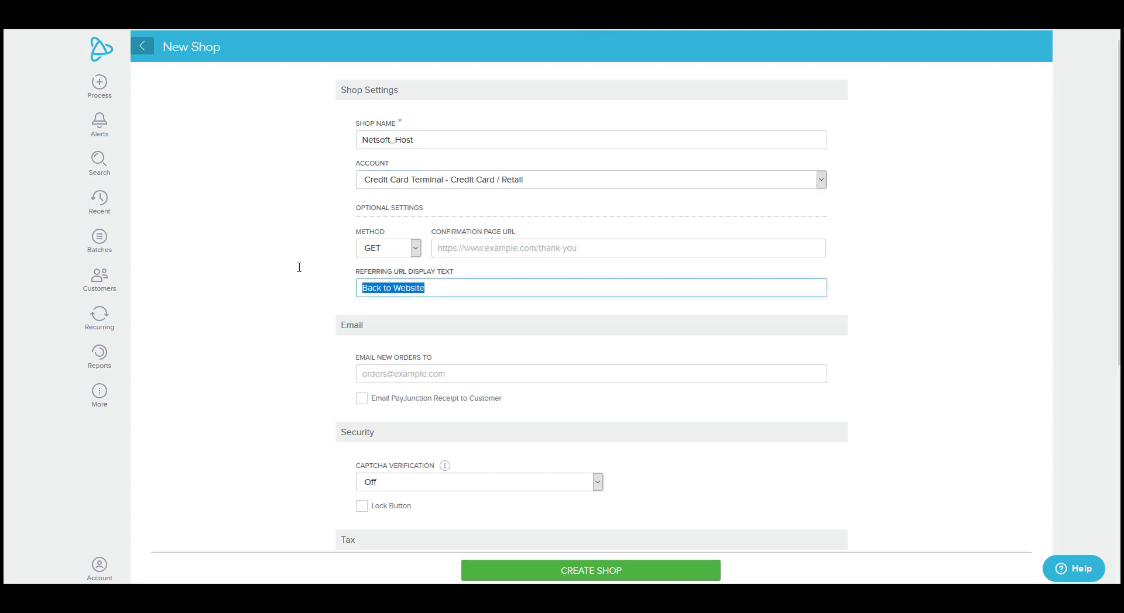
key("BackSpace")
left_click(310, 293)
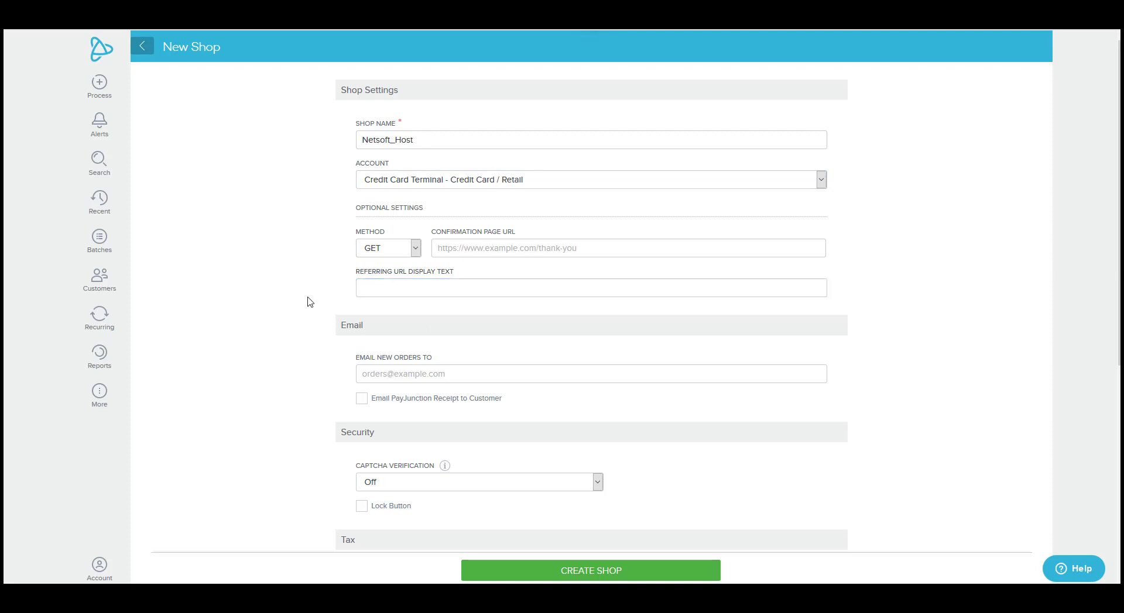
left_click(366, 381)
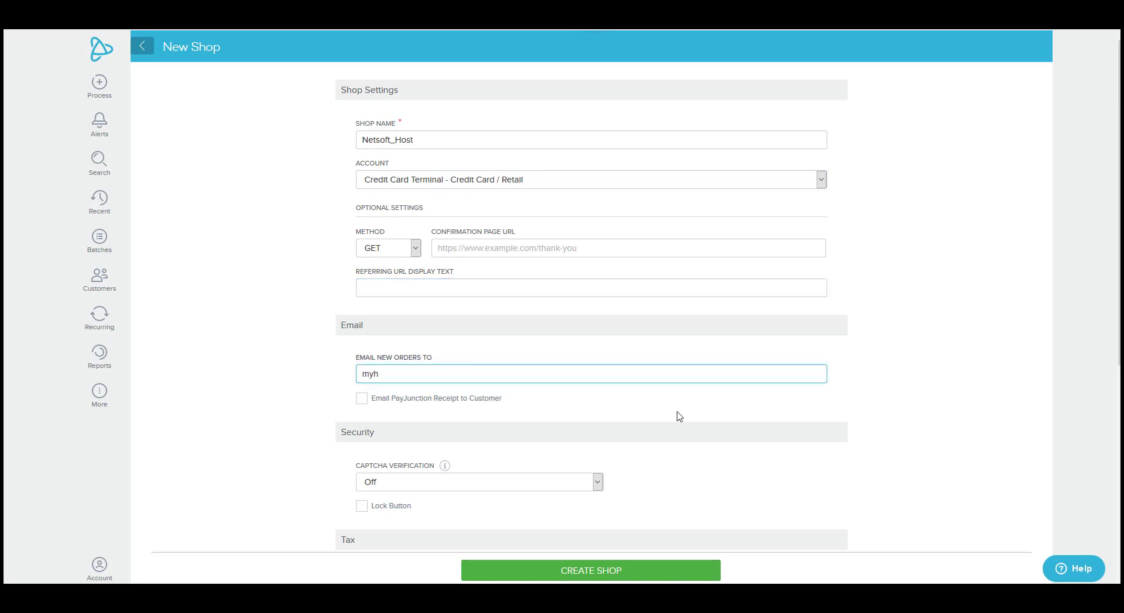
left_click(679, 417)
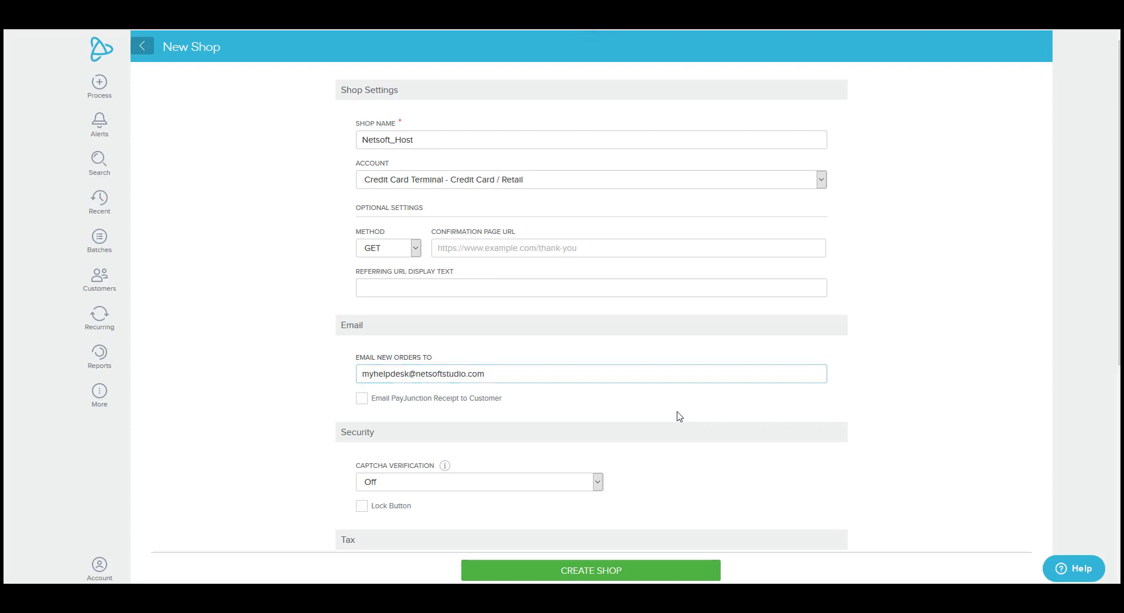
left_click(363, 404)
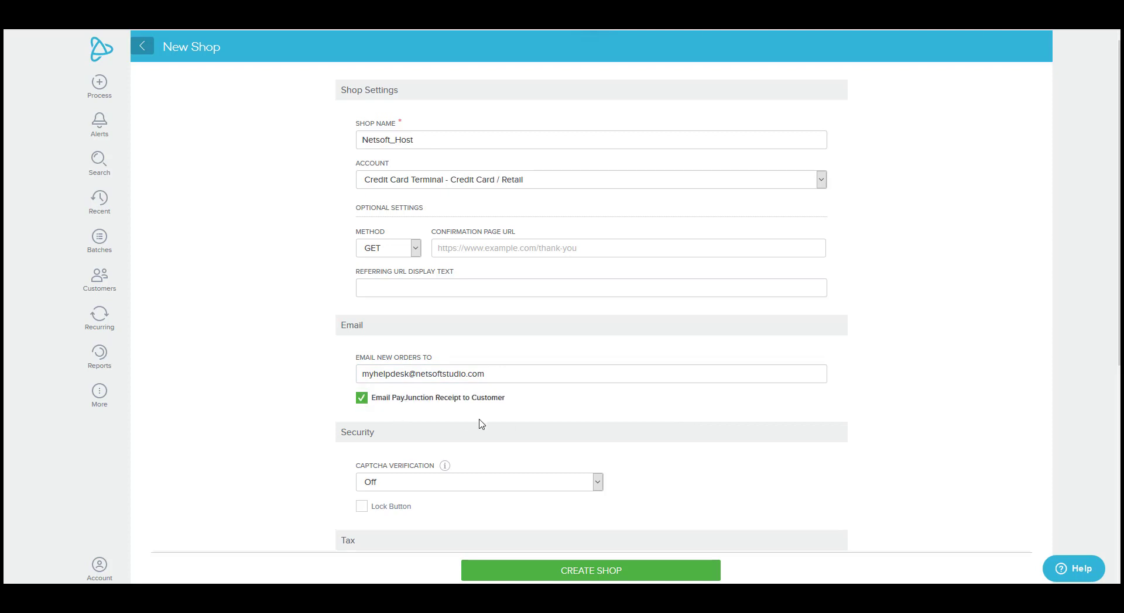
scroll(540, 373, "down", 1)
scroll(540, 373, "down", 2)
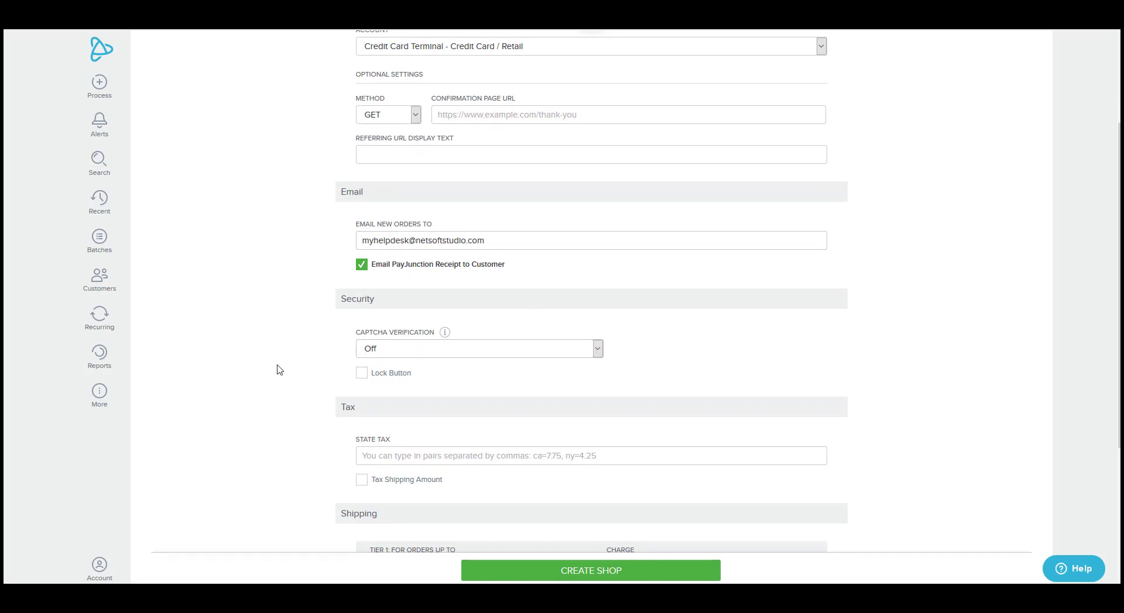
scroll(278, 369, "down", 3)
scroll(308, 346, "down", 1)
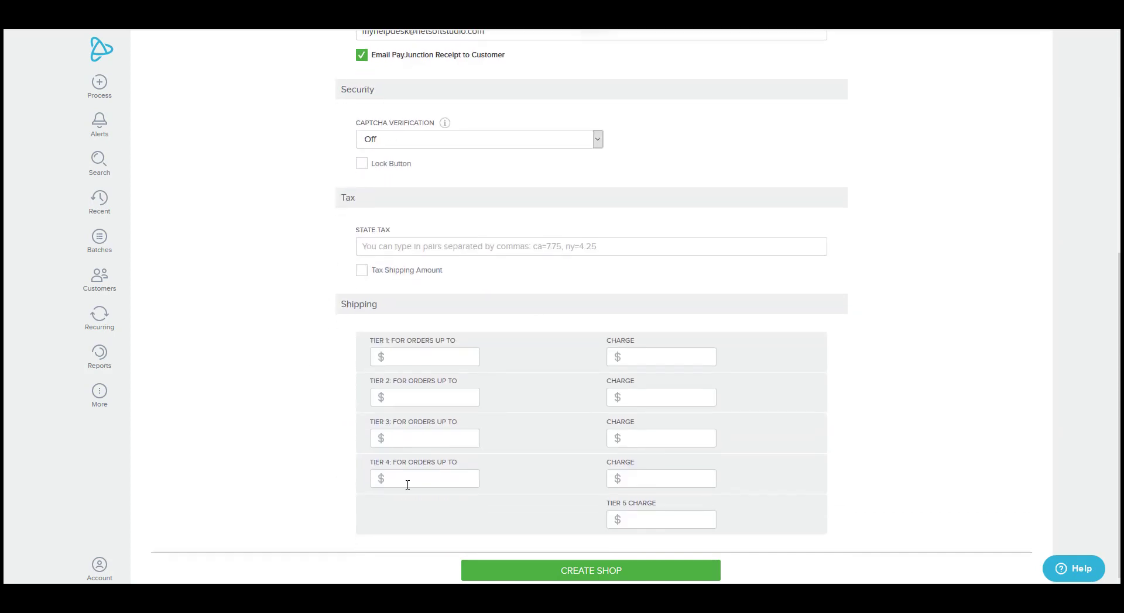
left_click(541, 577)
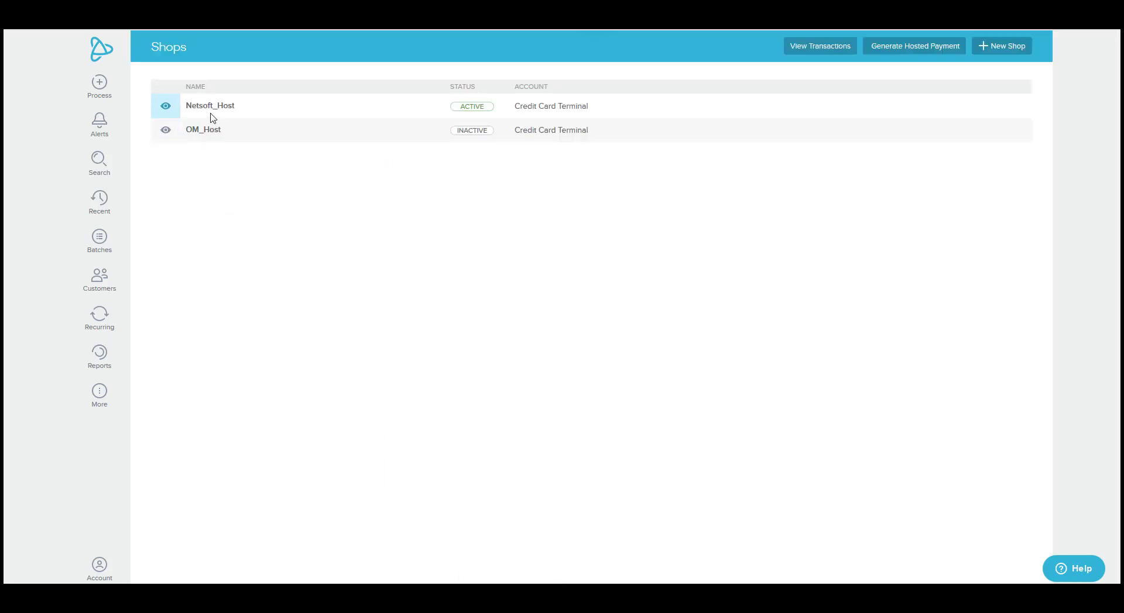
- Open Netsoft_Host's shop fields and set Company, City and State to Display
left_click(175, 117)
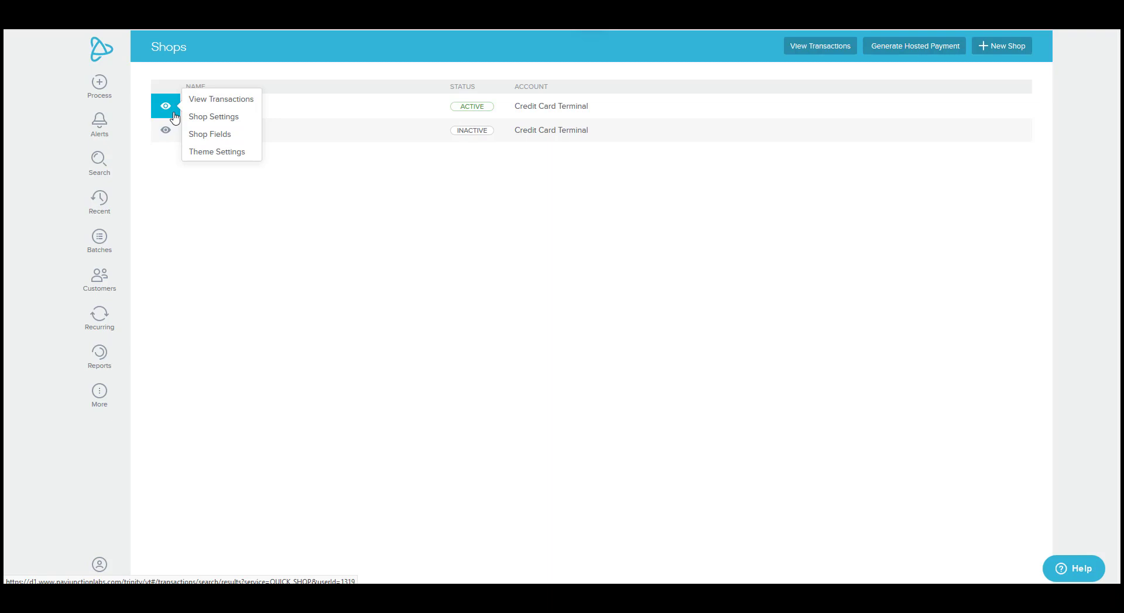
left_click(201, 136)
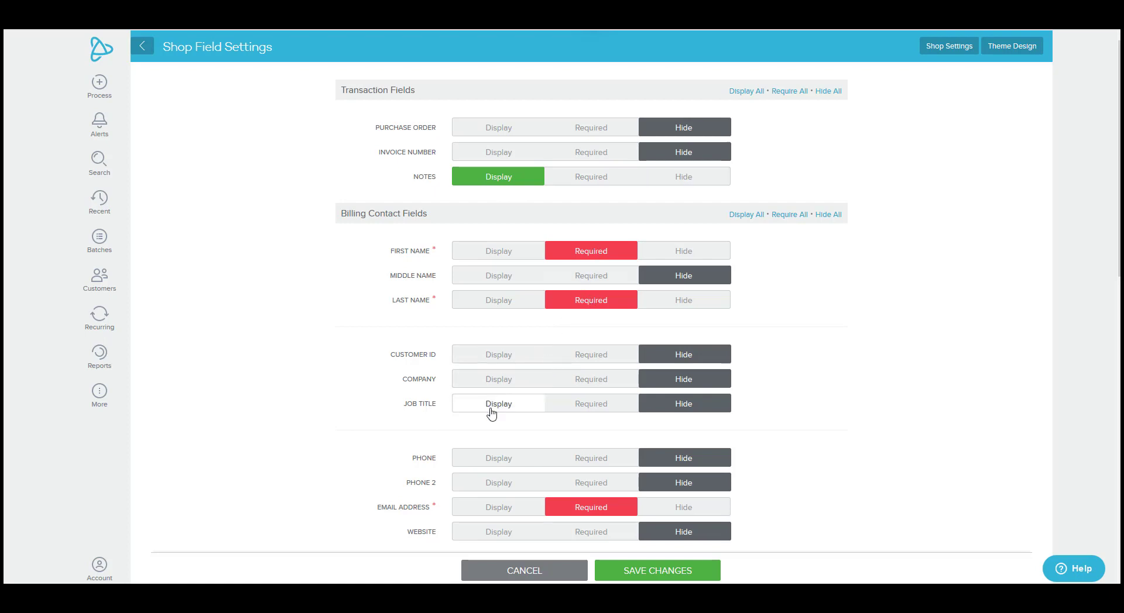
left_click(478, 383)
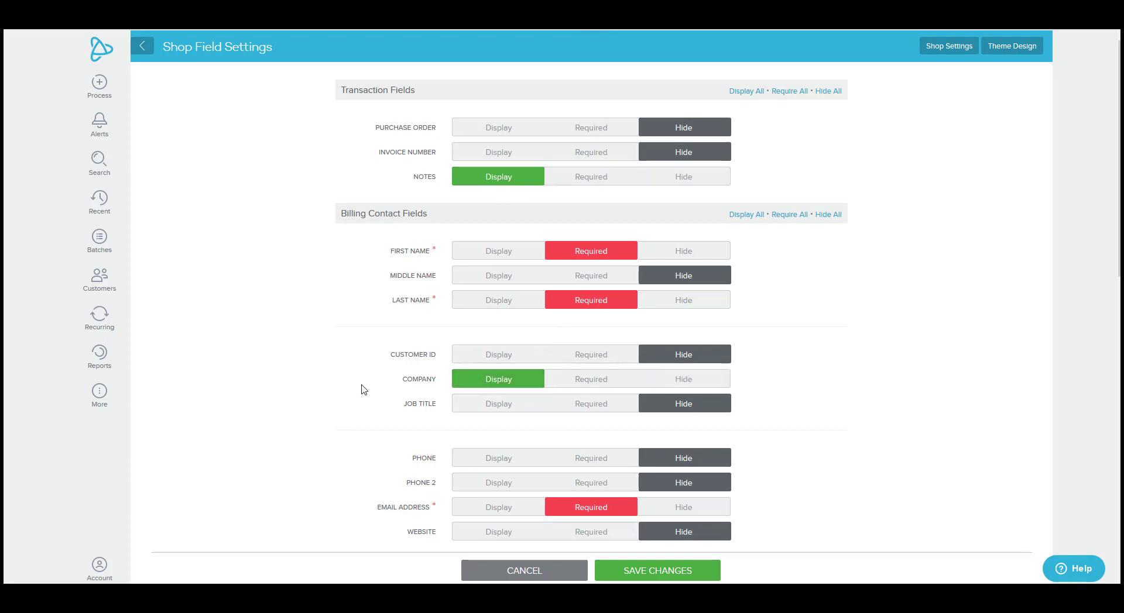
scroll(364, 389, "down", 3)
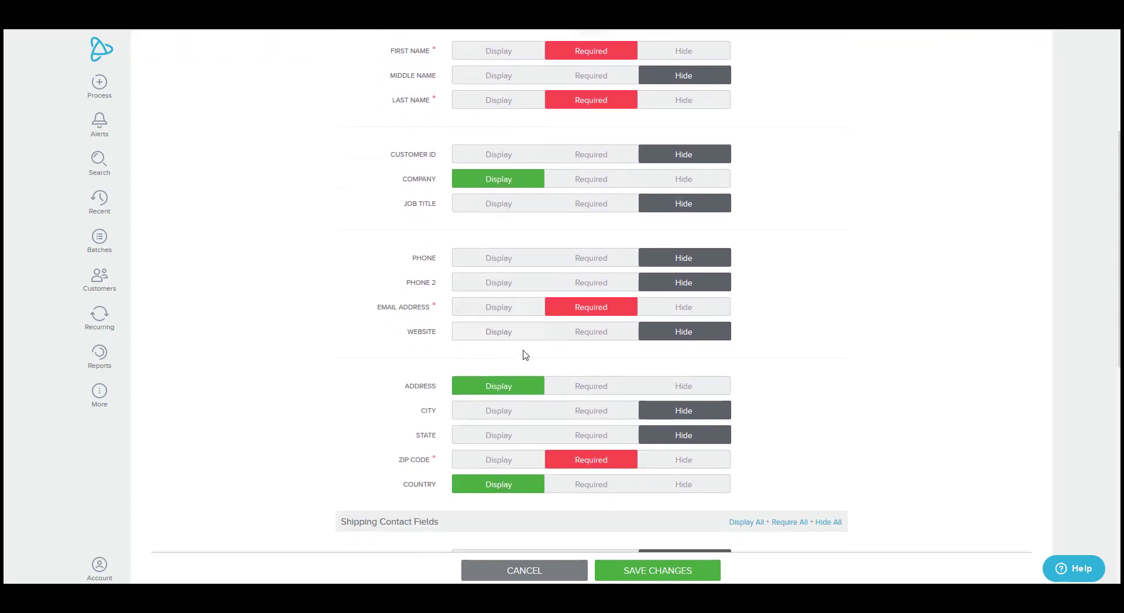
left_click(505, 417)
left_click(505, 441)
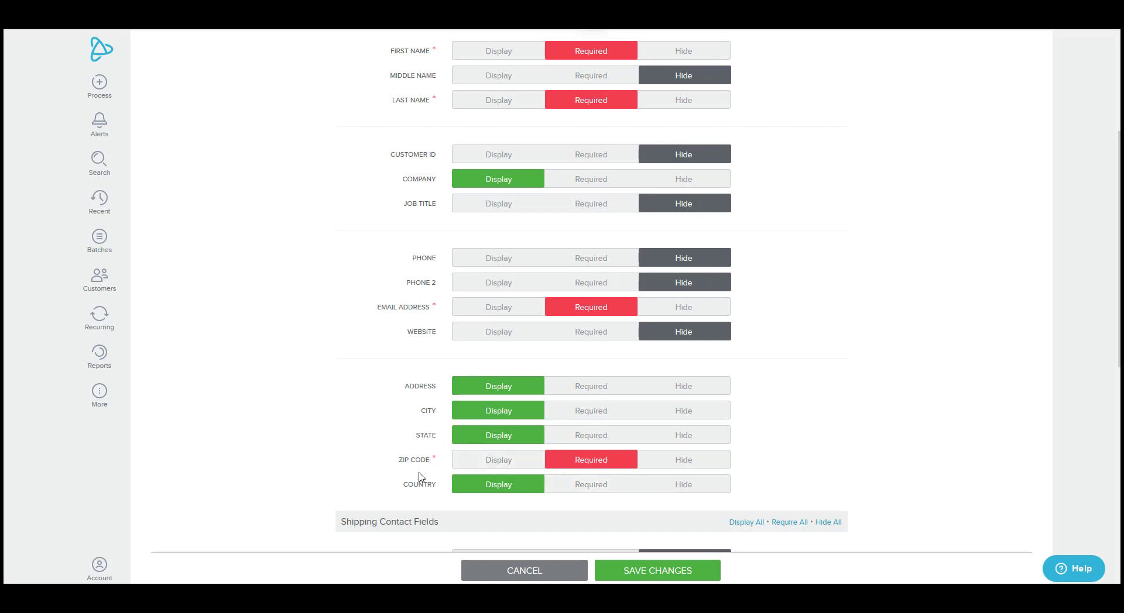
- Hide the Country, Address, City and State fields and save the field settings
left_click(676, 486)
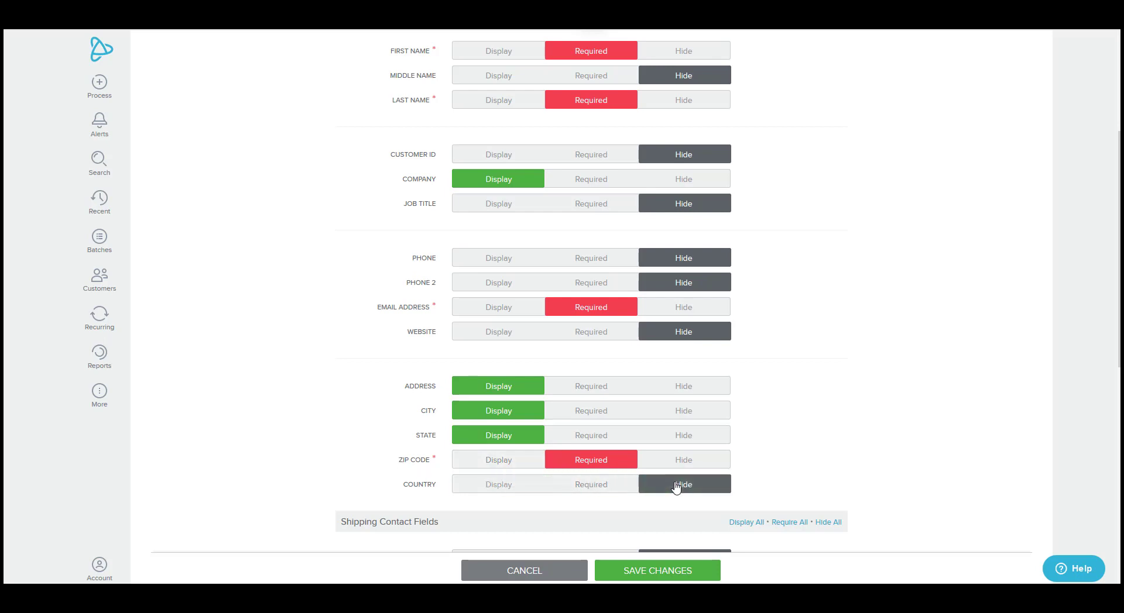
left_click(700, 388)
left_click(696, 412)
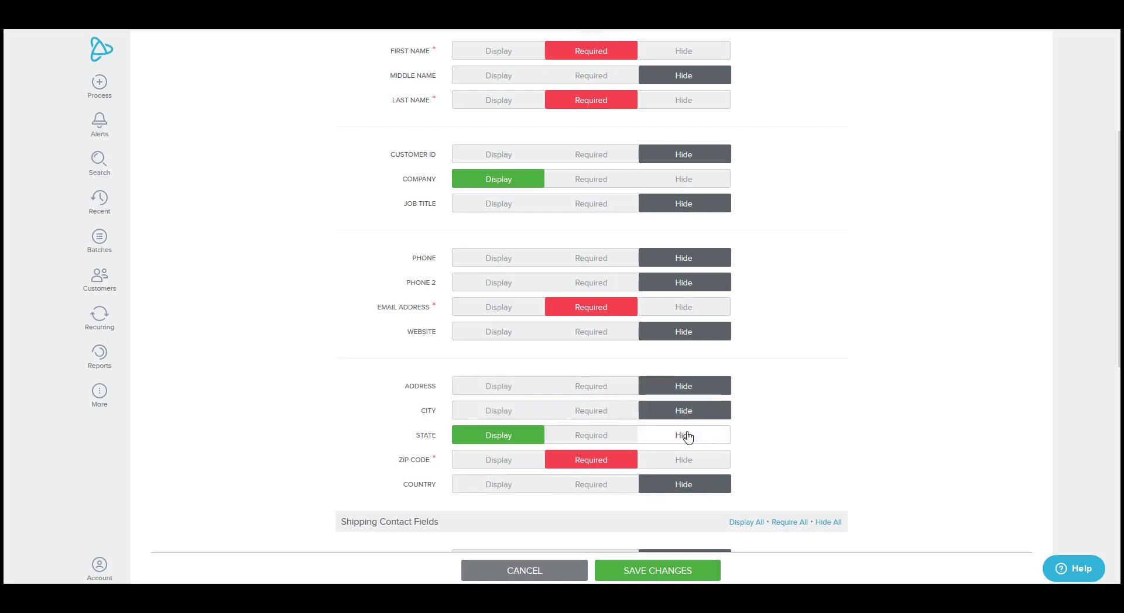
left_click(688, 437)
scroll(357, 433, "down", 5)
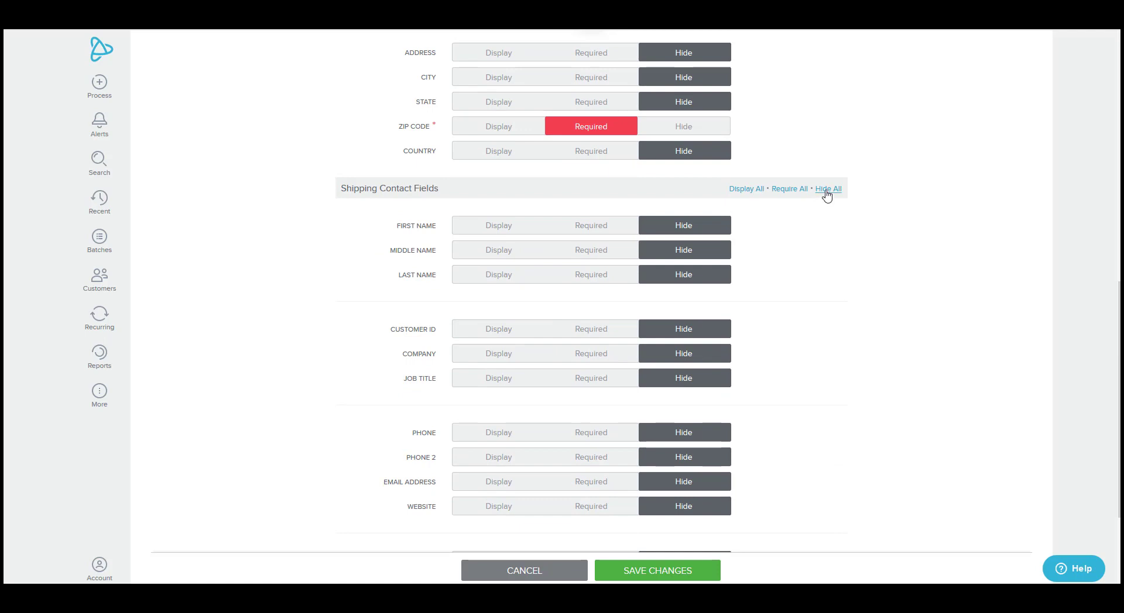
scroll(585, 226, "down", 2)
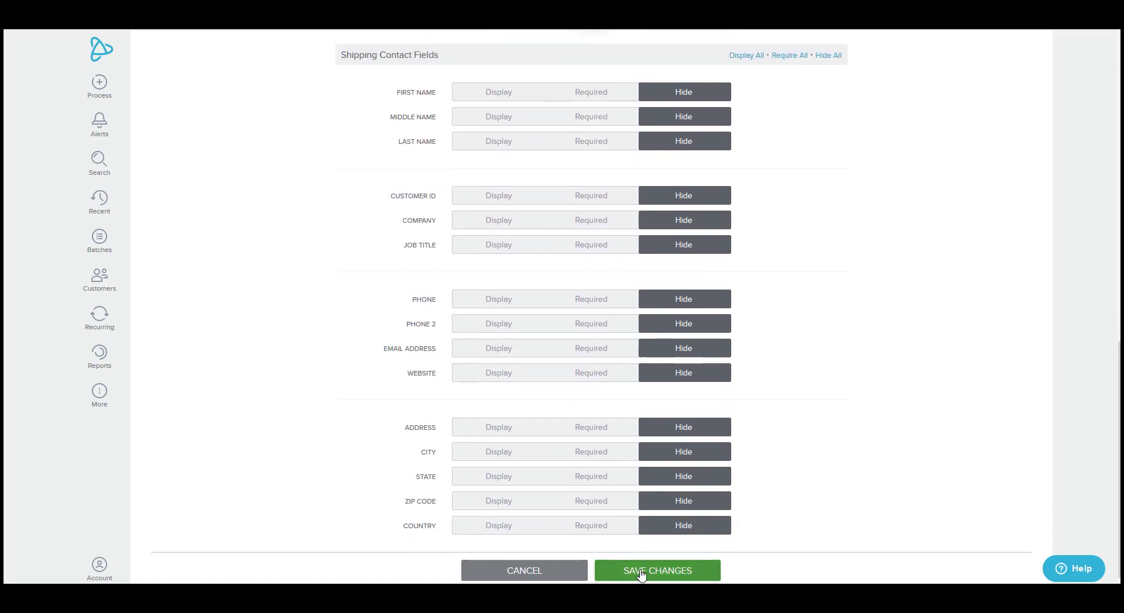
left_click(641, 575)
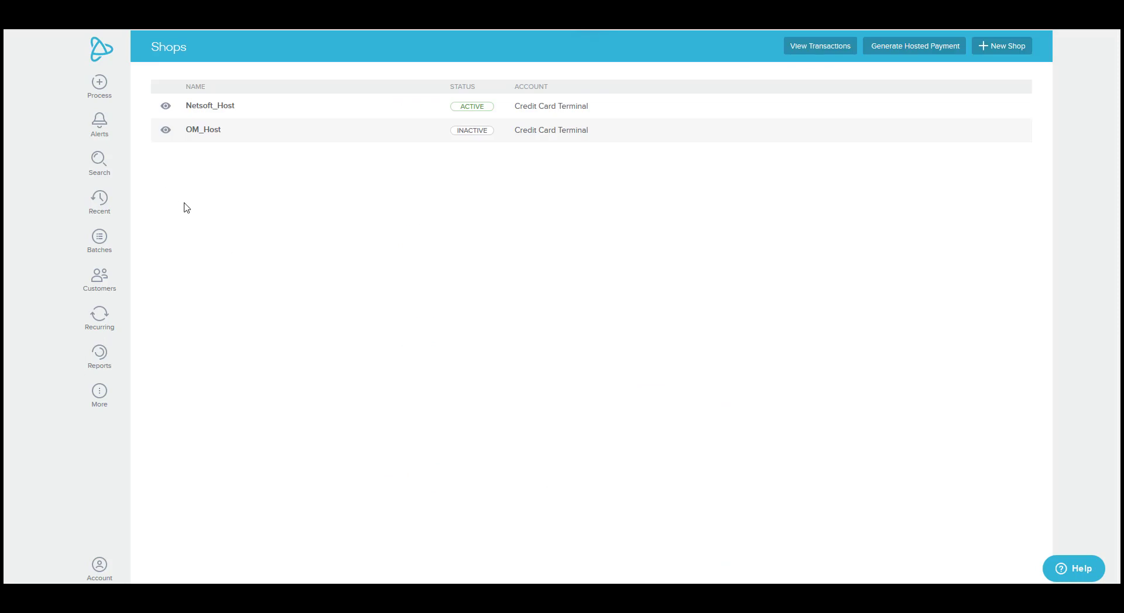
- Open Netsoft_Host's shop settings and save them
mouse_move(166, 117)
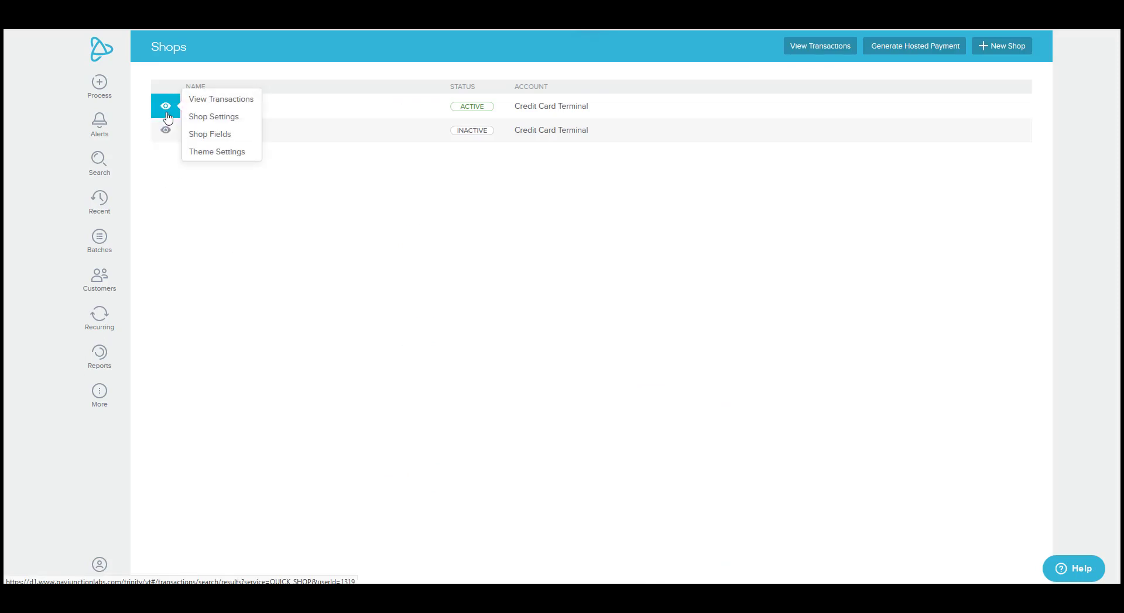
left_click(203, 121)
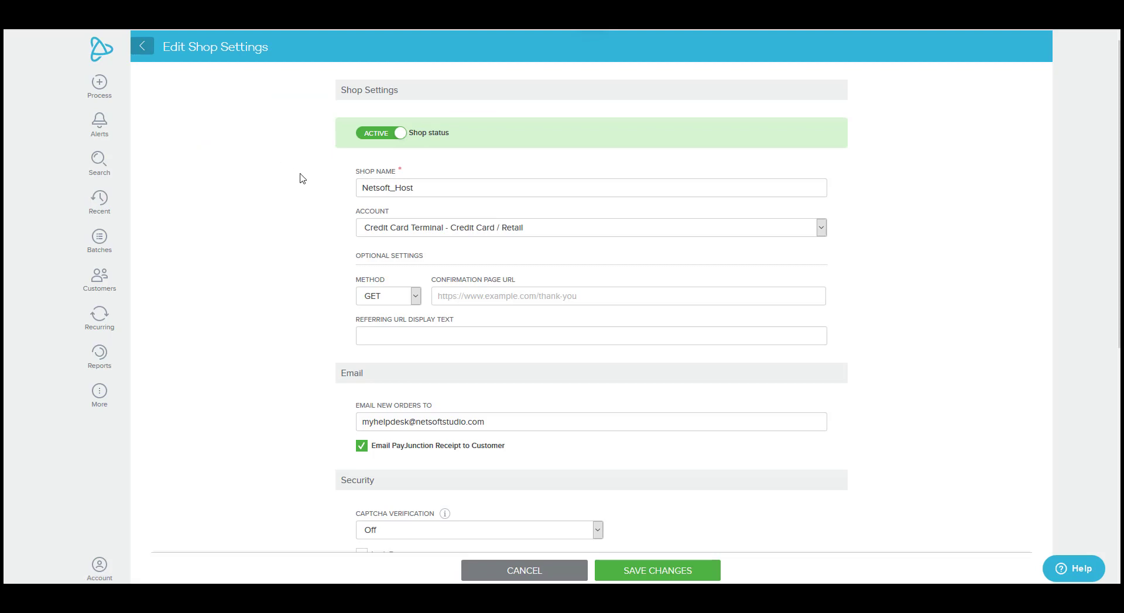
scroll(316, 260, "down", 7)
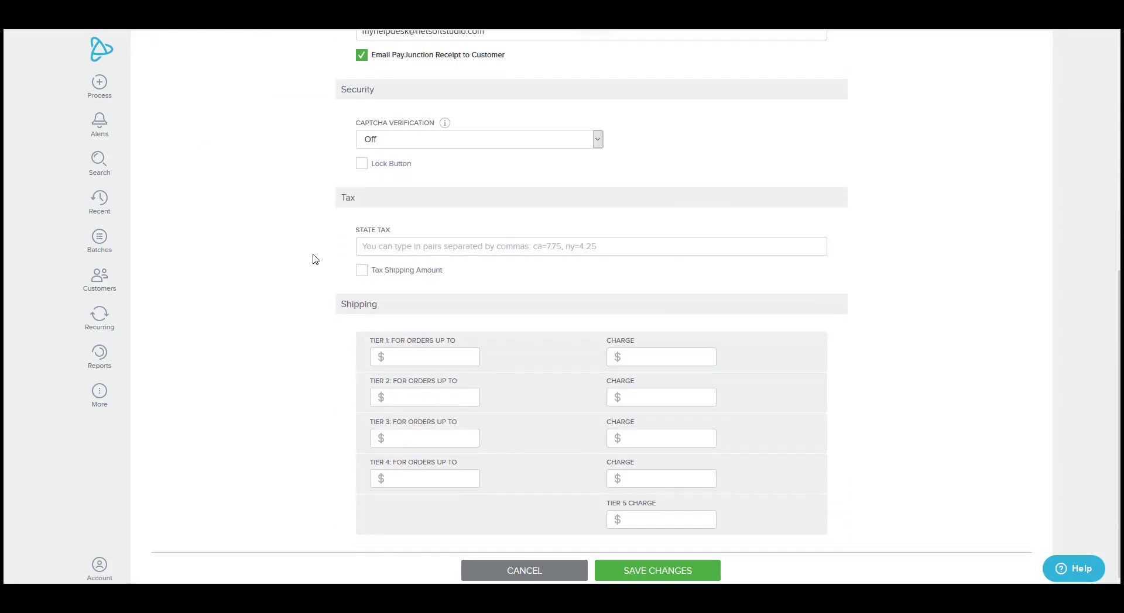
left_click(613, 568)
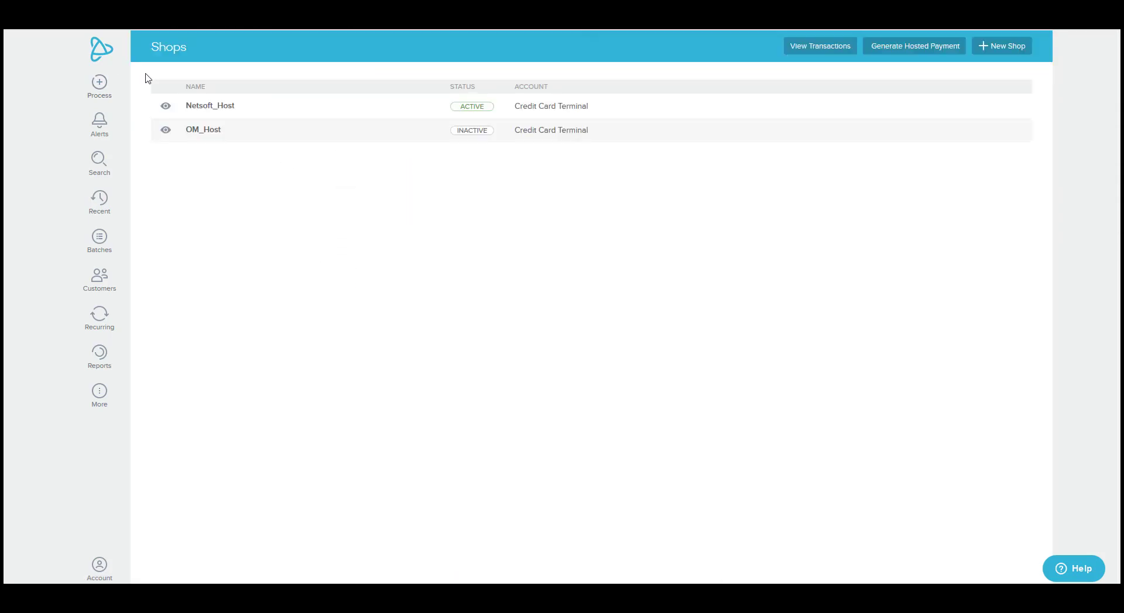
- Set the shop theme logo to bizwizIQ-w tagline signature small.png, save, and return to Shops
mouse_move(165, 109)
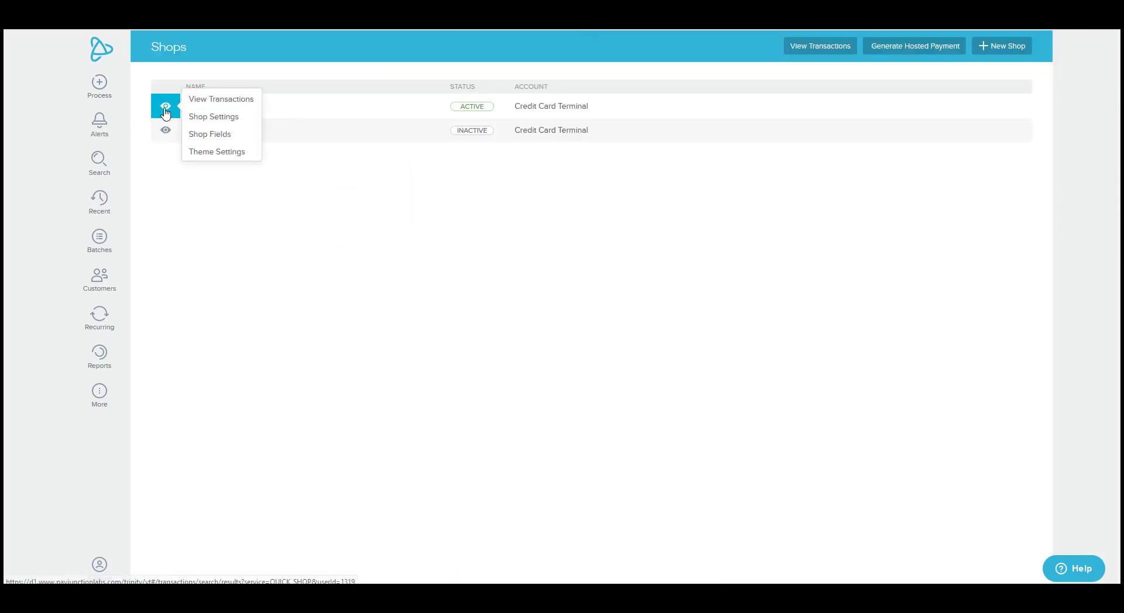
left_click(212, 153)
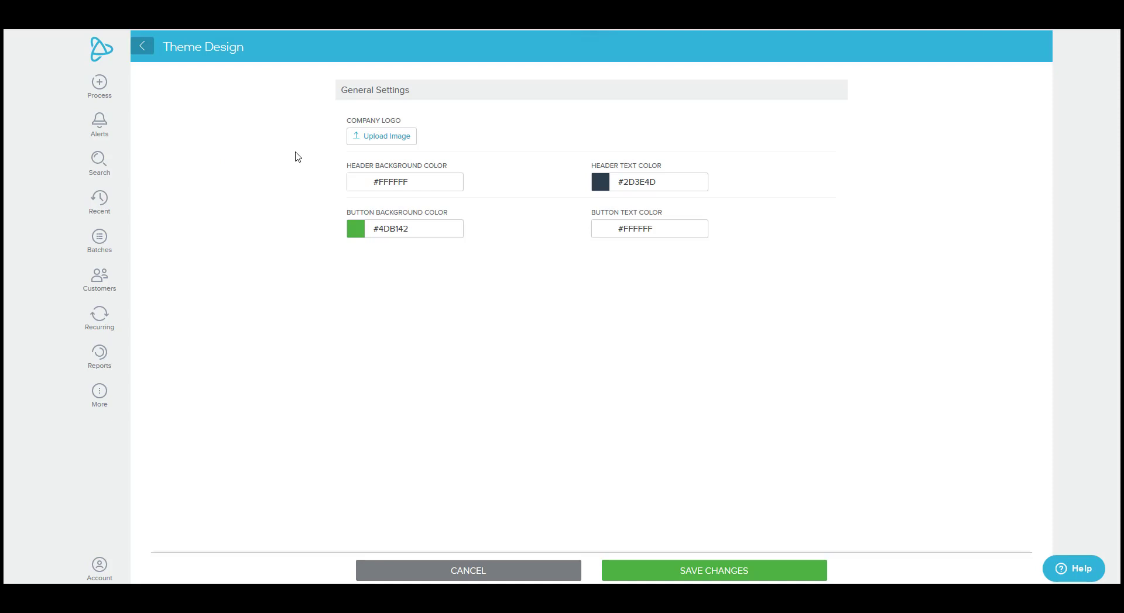
left_click(373, 137)
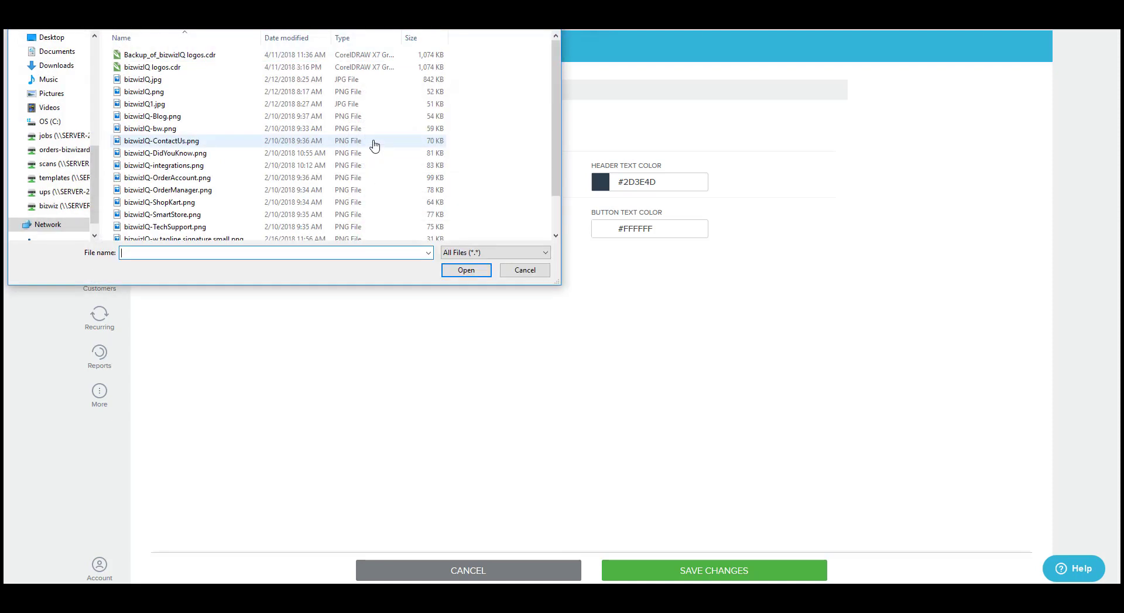
scroll(184, 144, "down", 1)
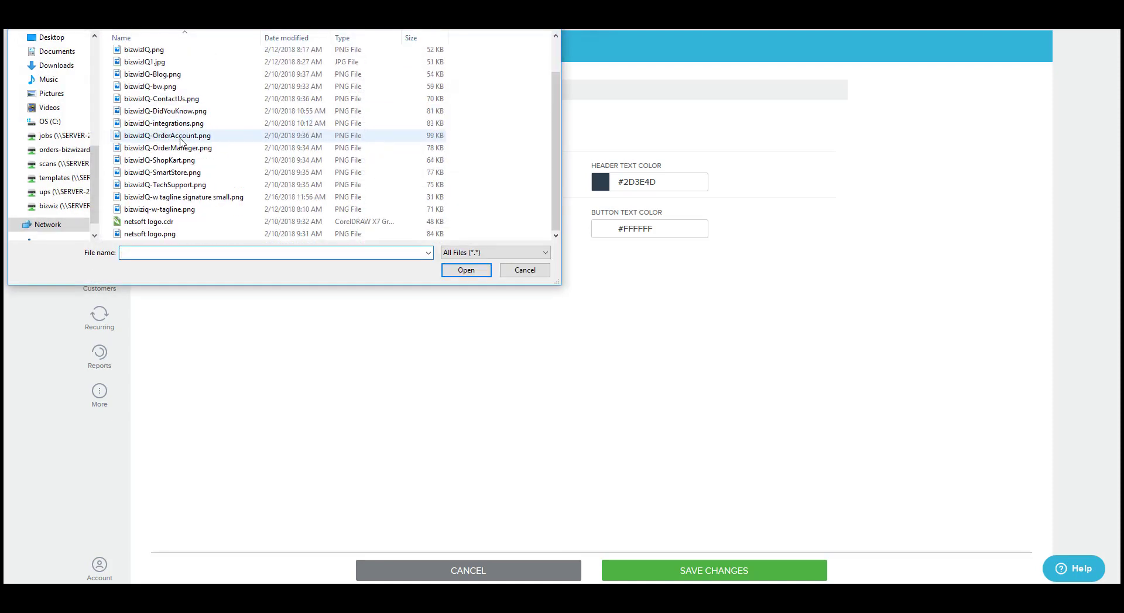
left_click(181, 209)
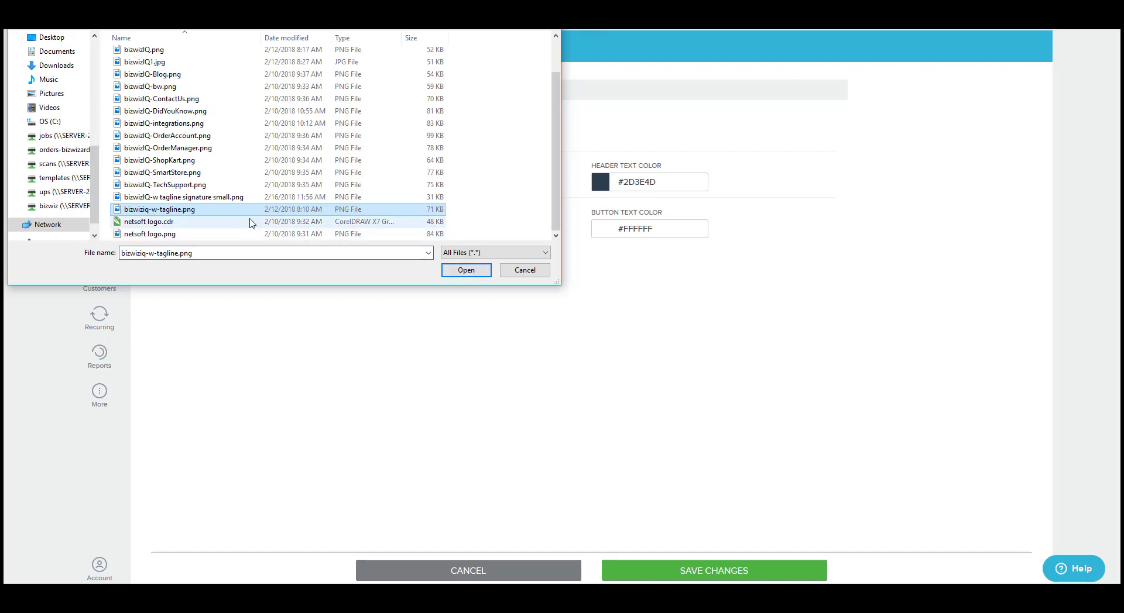
left_click(237, 197)
left_click(459, 273)
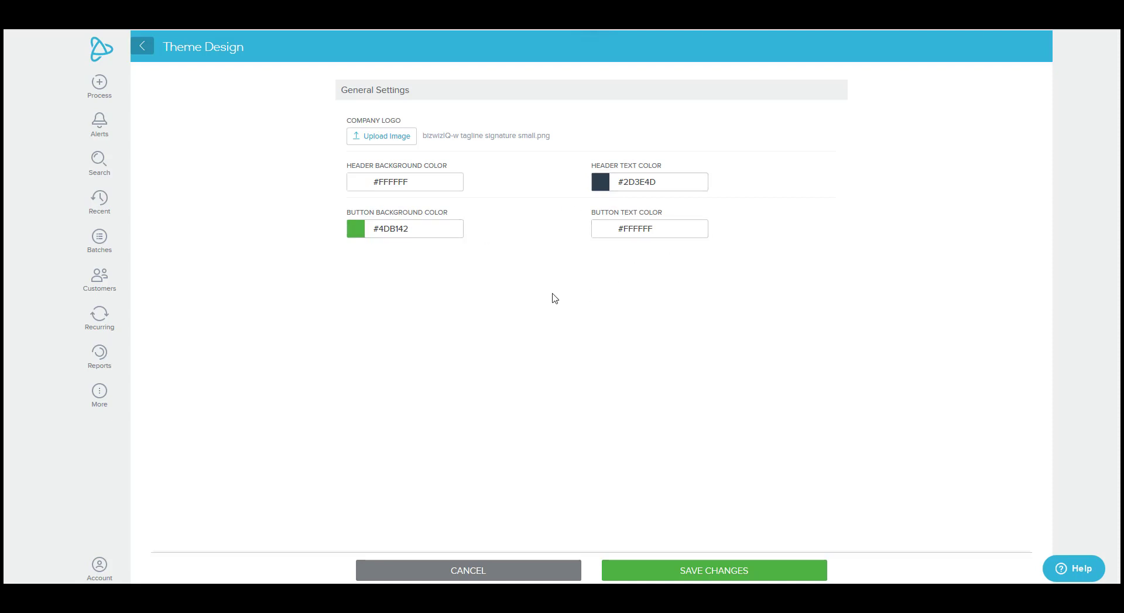
left_click(667, 576)
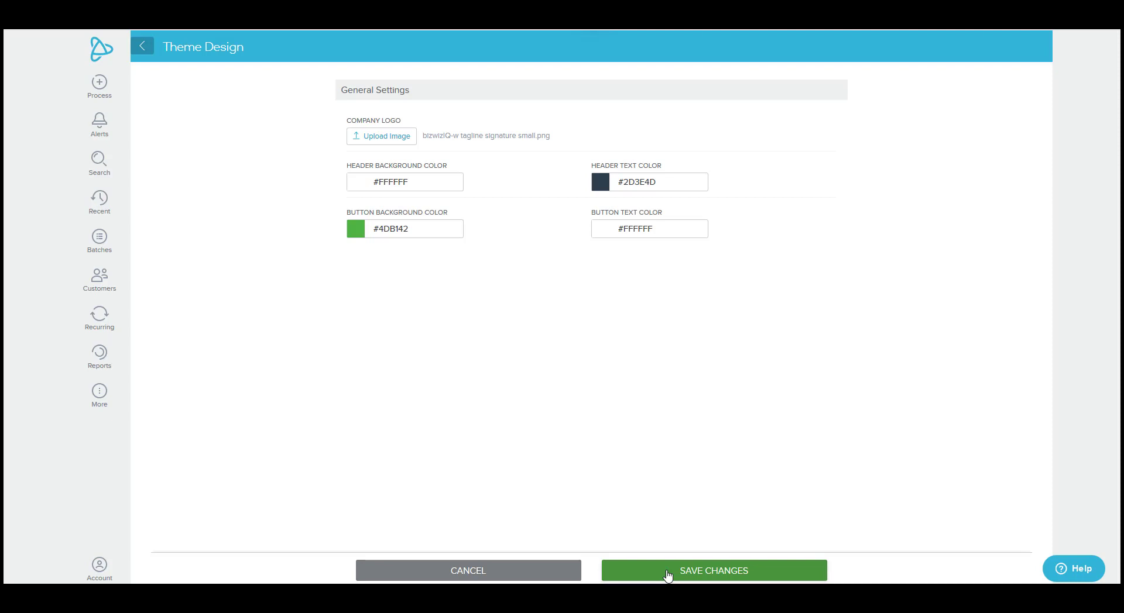
left_click(99, 392)
left_click(172, 542)
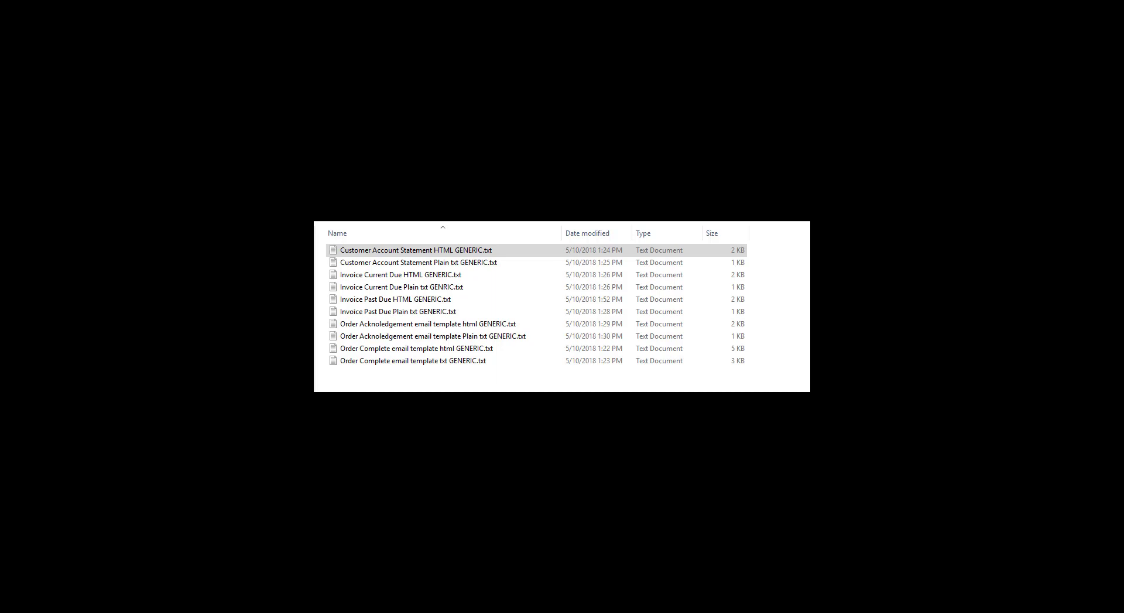
- Select the first GENERIC template file in the email templates folder
left_click(412, 253)
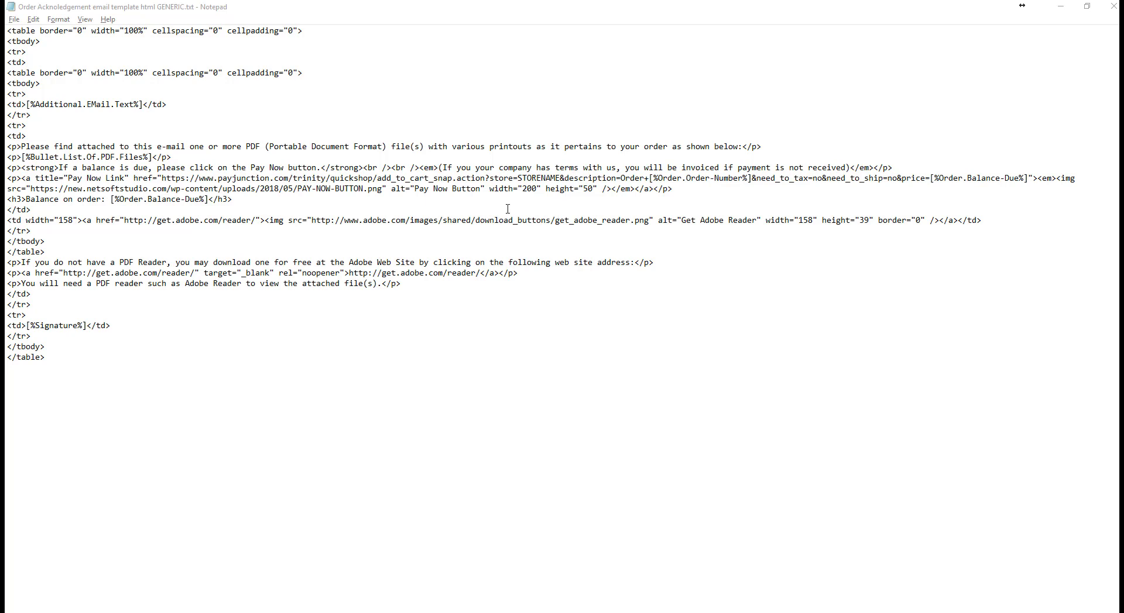
- Select the STORENAME placeholder in the Pay Now link after checking the shop name in PayJunction
left_click_drag(518, 178, 559, 178)
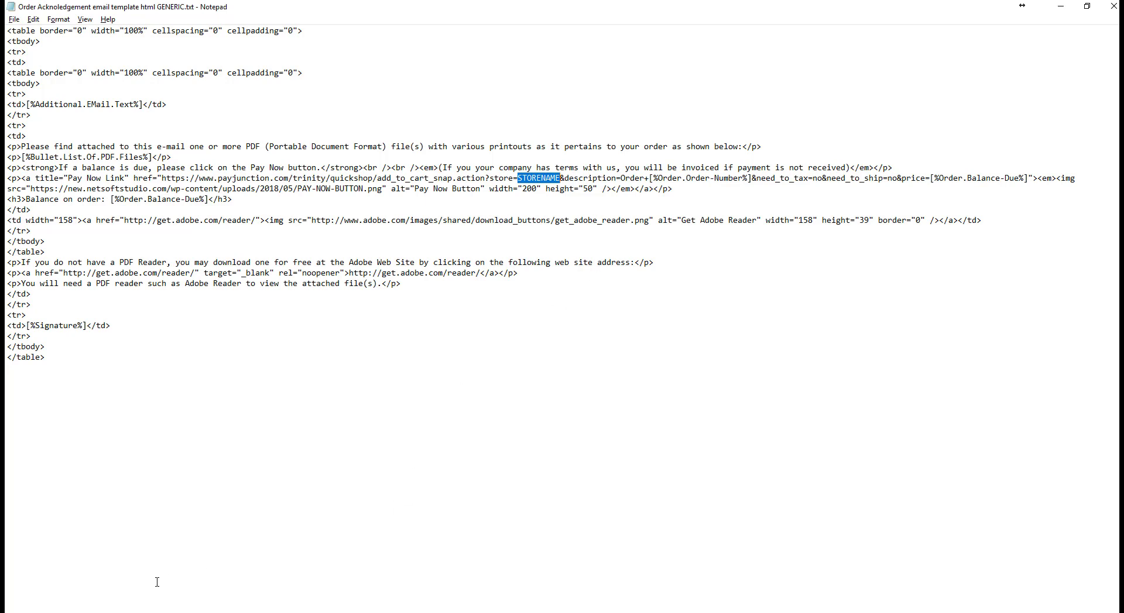
key("alt+Tab")
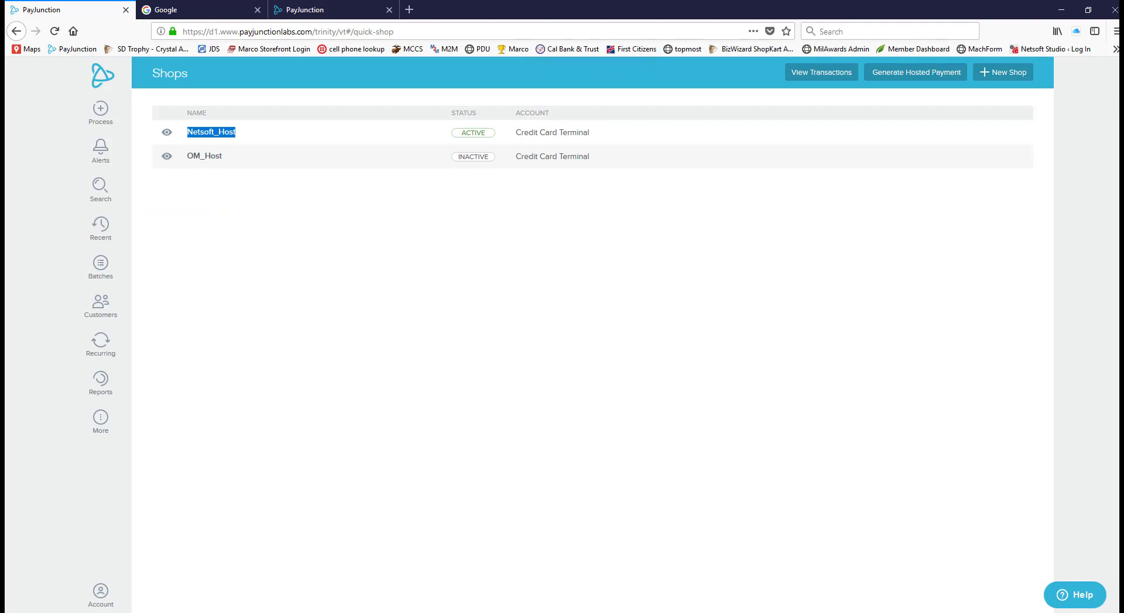
key("alt+Tab")
- Replace STORENAME with Netsoft_Host in the template's Pay Now link
type("N")
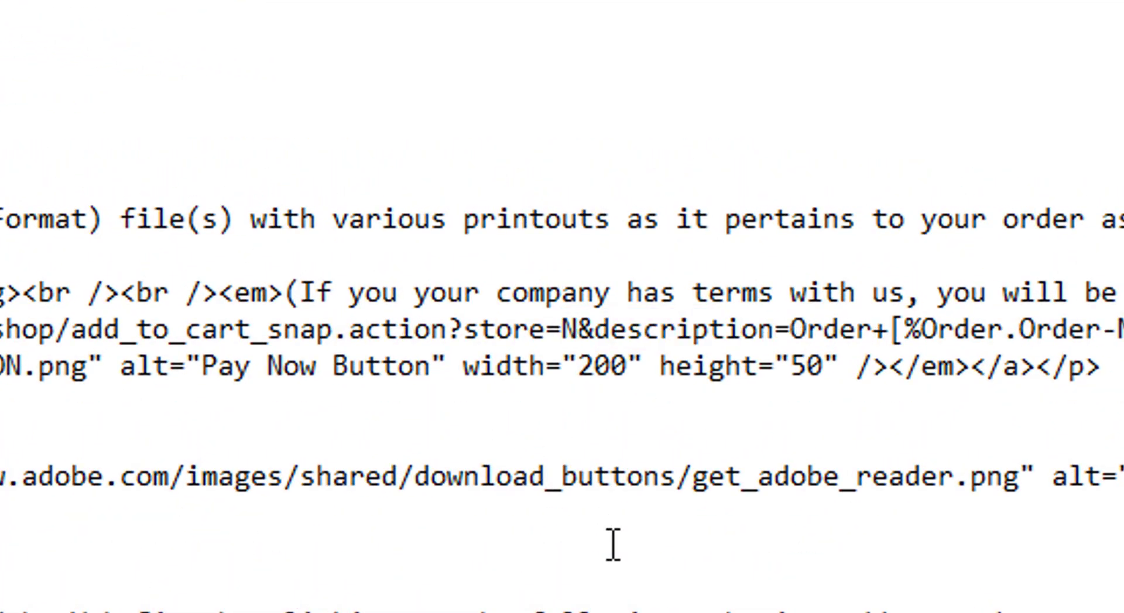
type("etsoft")
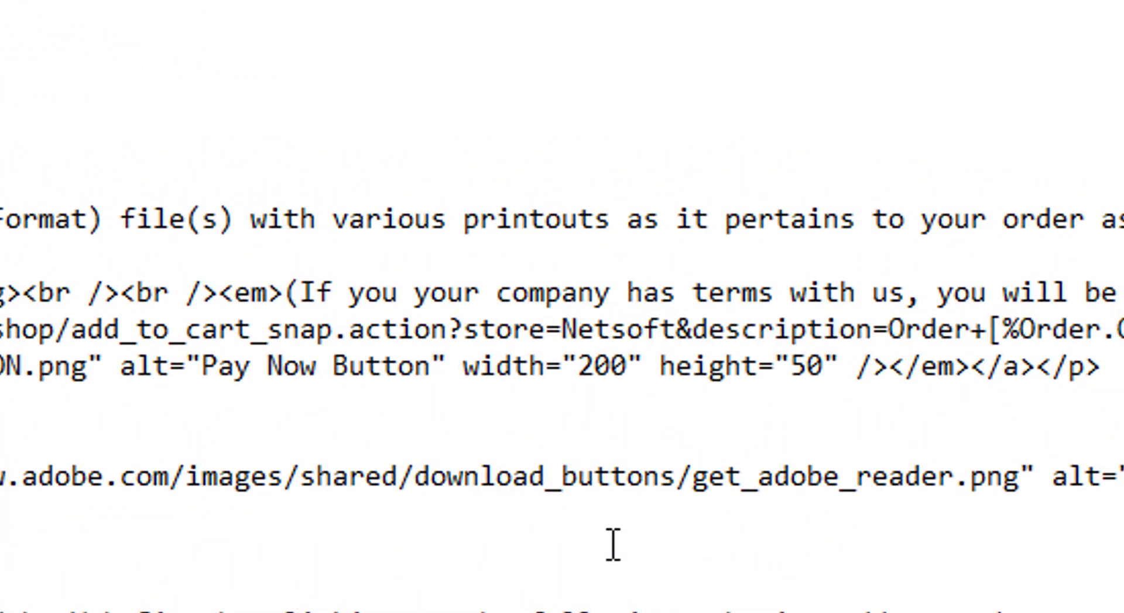
type("_Host")
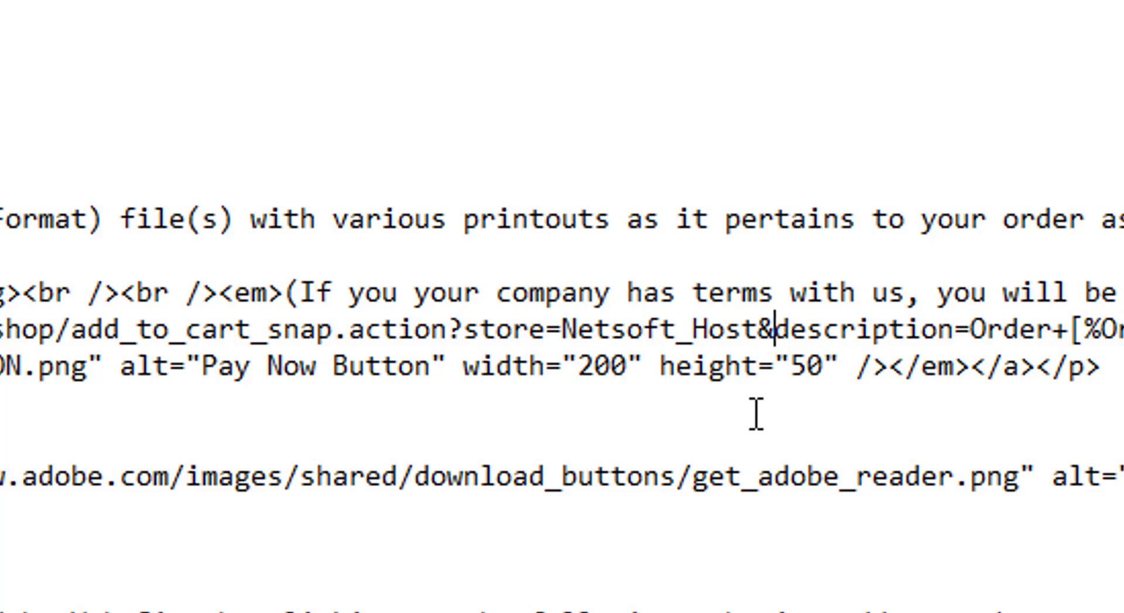
key("Left")
key("Left")
key("Left")
key("Left")
key("Left")
key("Left")
key("Left")
key("Left")
key("Left")
key("Left")
key("Left")
key("Left")
key("Right")
key("Right")
key("Right")
key("Right")
key("Right")
key("Right")
key("Right")
key("Right")
key("Right")
key("Right")
key("Right")
key("Right")
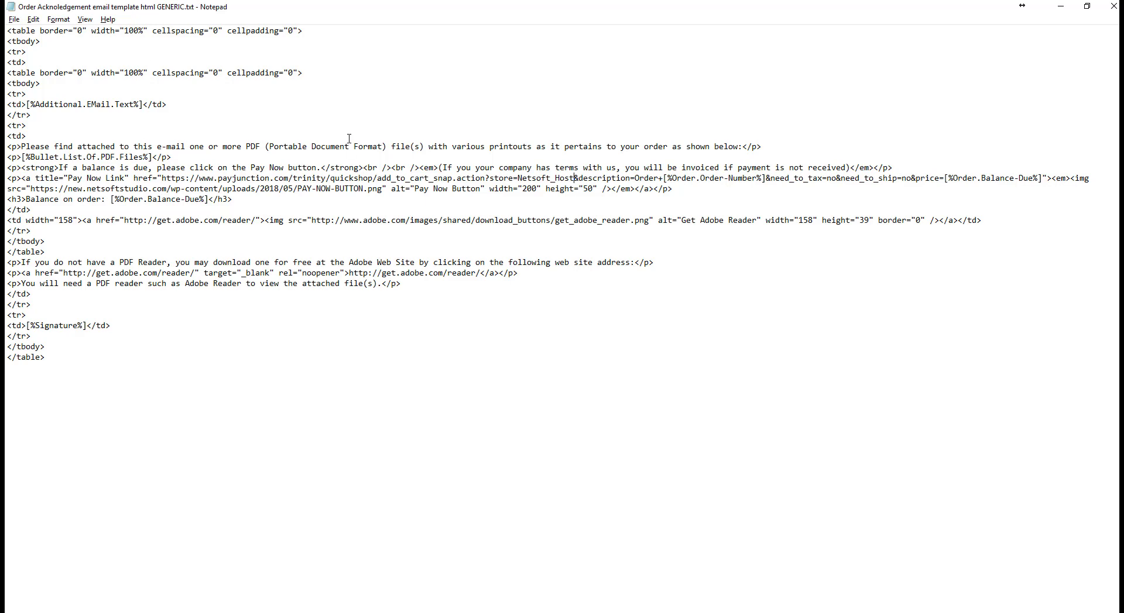
left_click(14, 20)
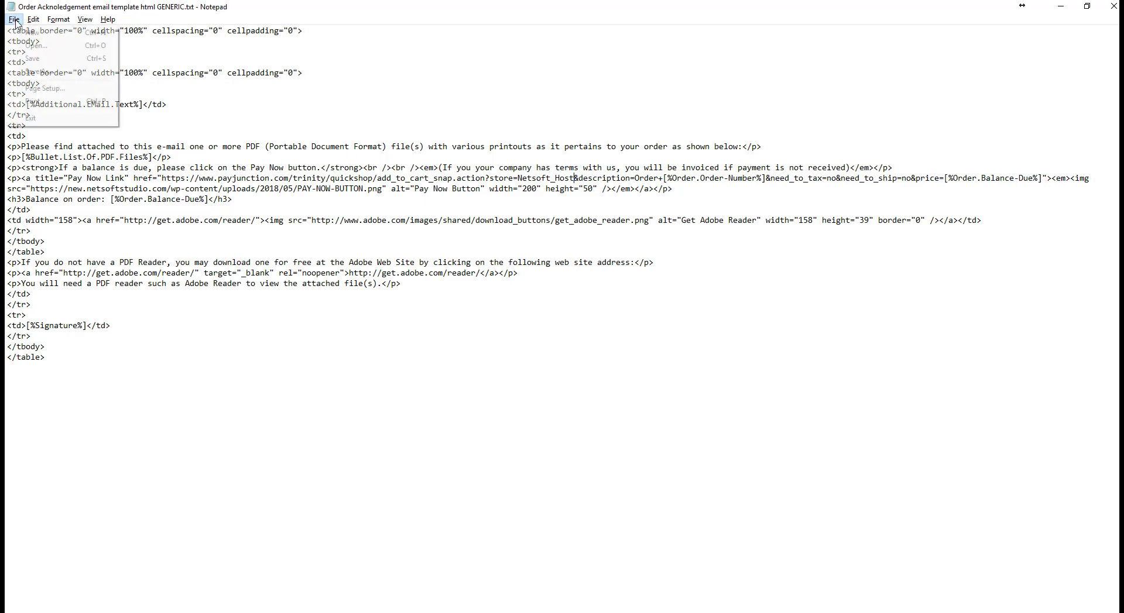
- Save the template as 'Order Acknoledgement email template html Netsoft.txt', then go to bizwizIQ
left_click(39, 70)
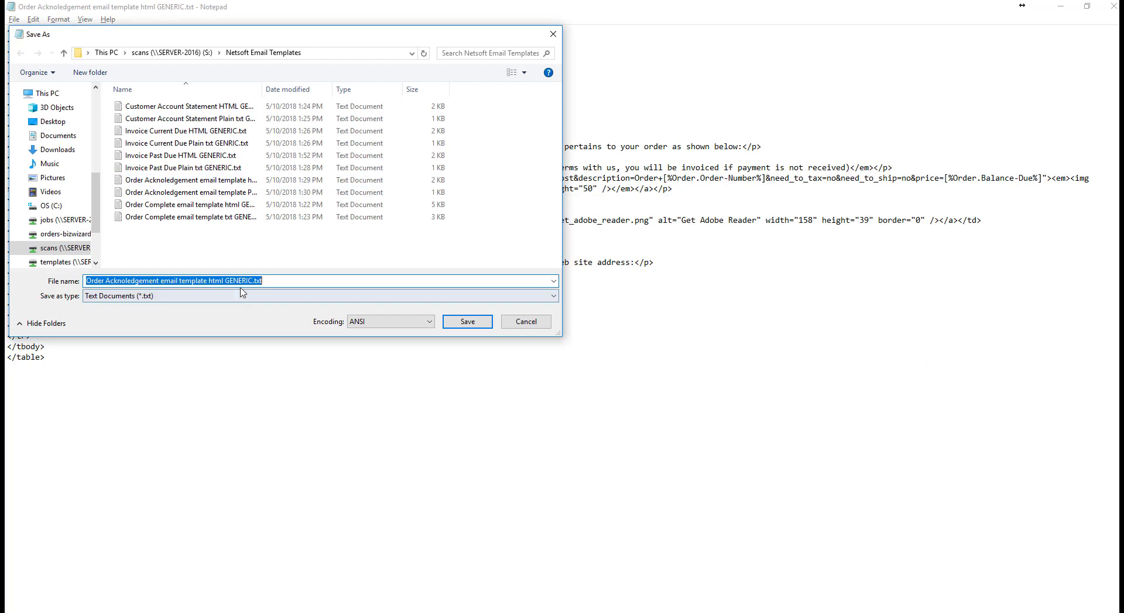
double_click(239, 282)
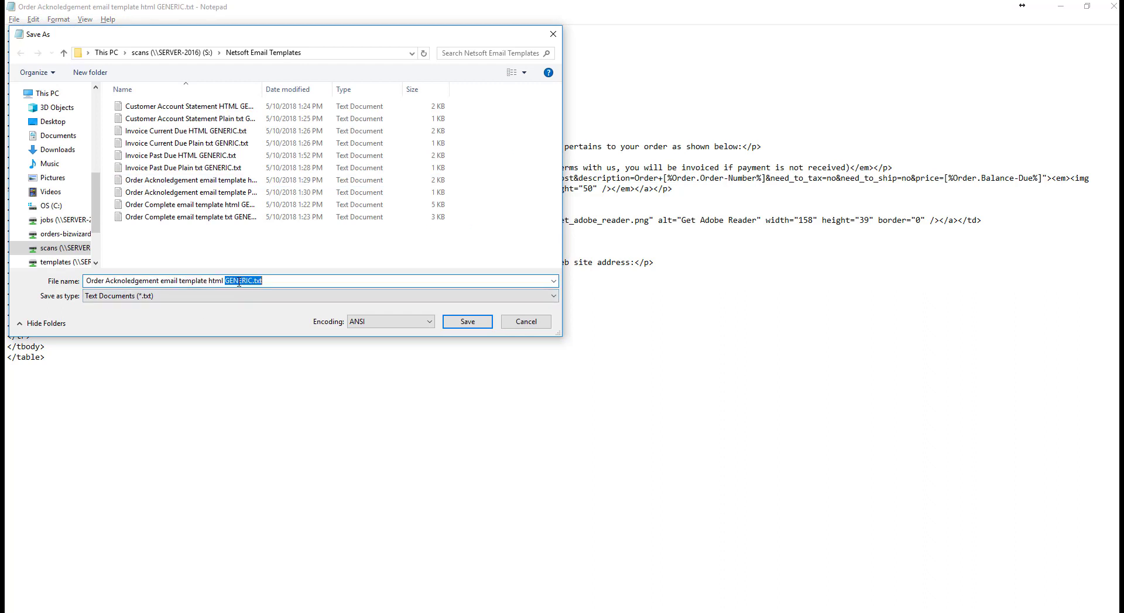
type("Netsoft")
left_click(467, 321)
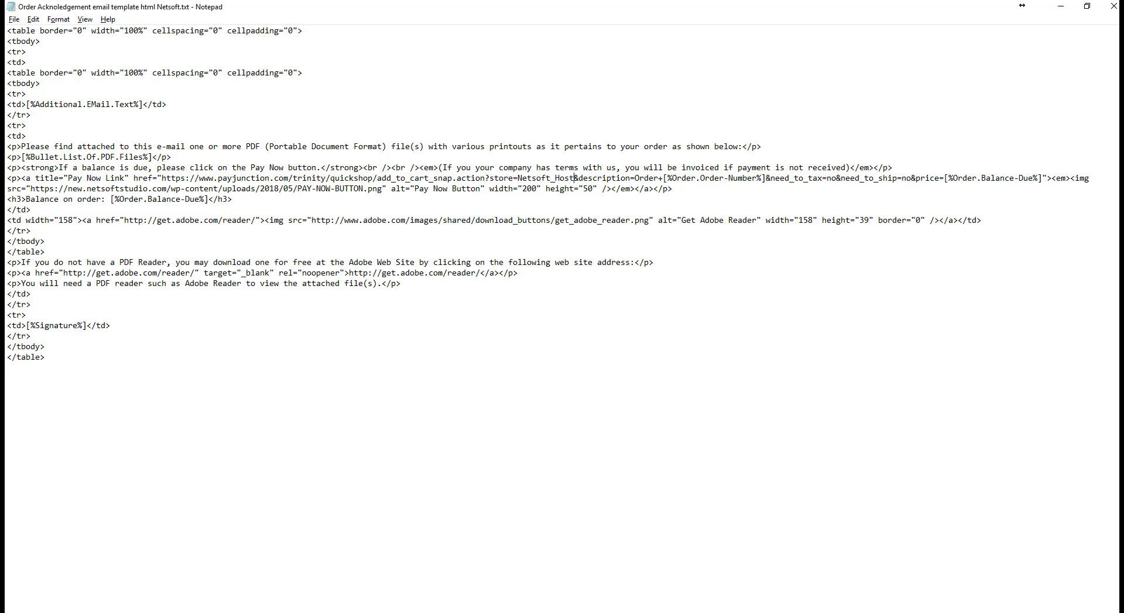
key("alt+Tab")
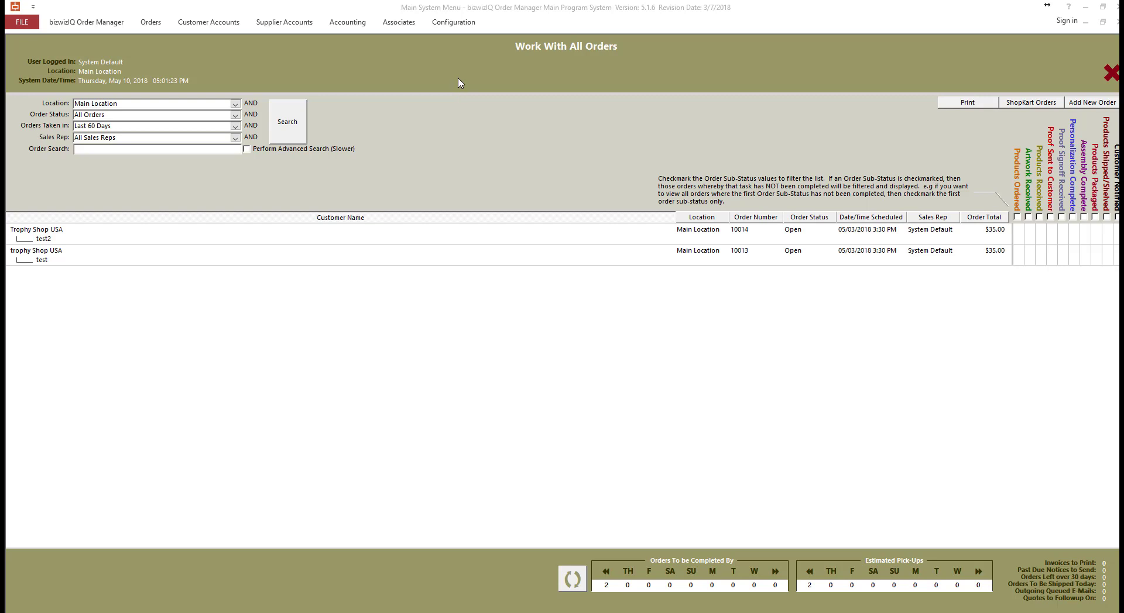
- View the Orders HTML e-mail template under Configuration > E-Mail Templates, then return to Notepad
left_click(463, 23)
left_click(462, 25)
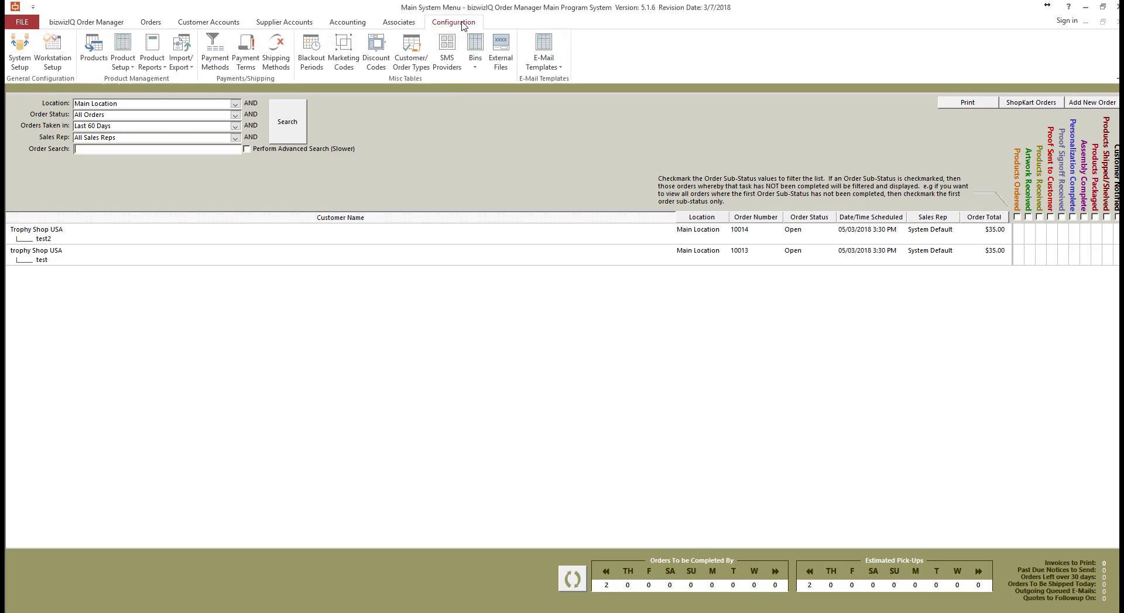
left_click(556, 50)
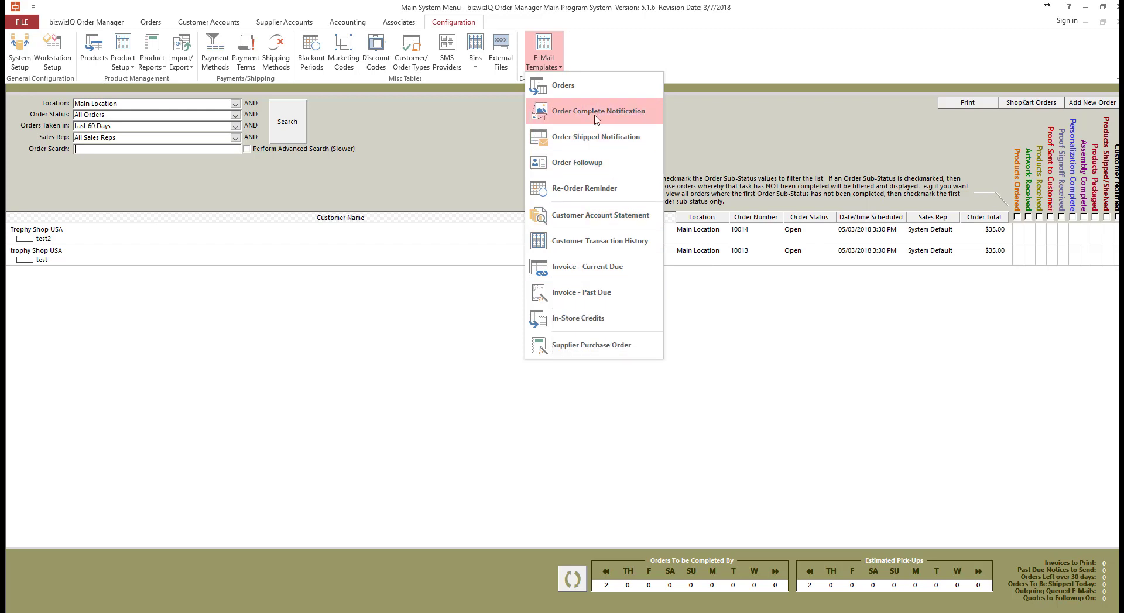
left_click(578, 91)
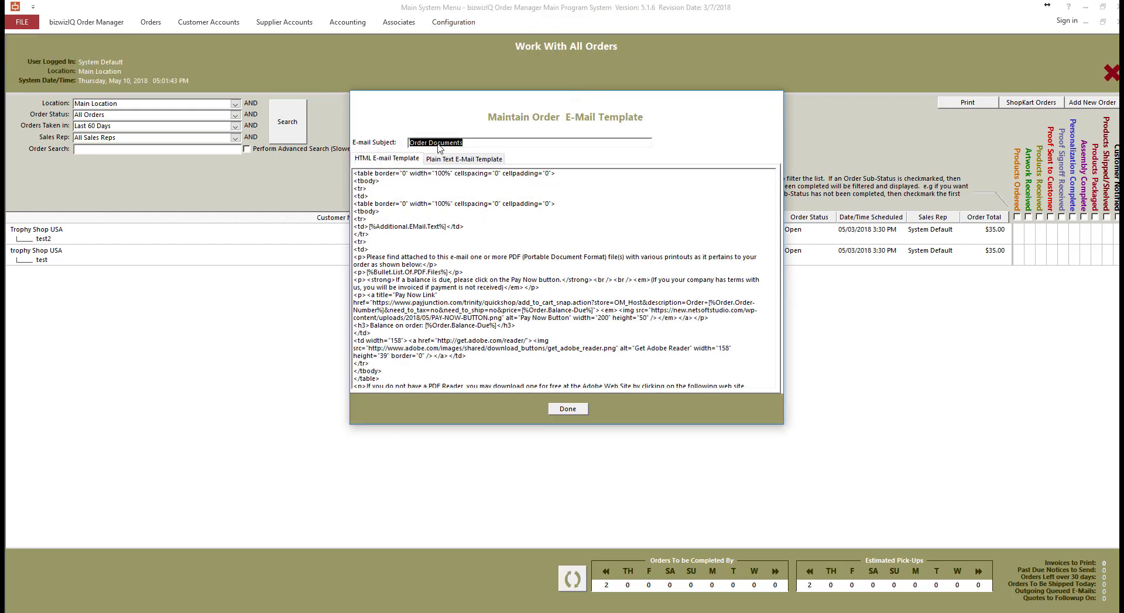
left_click(402, 190)
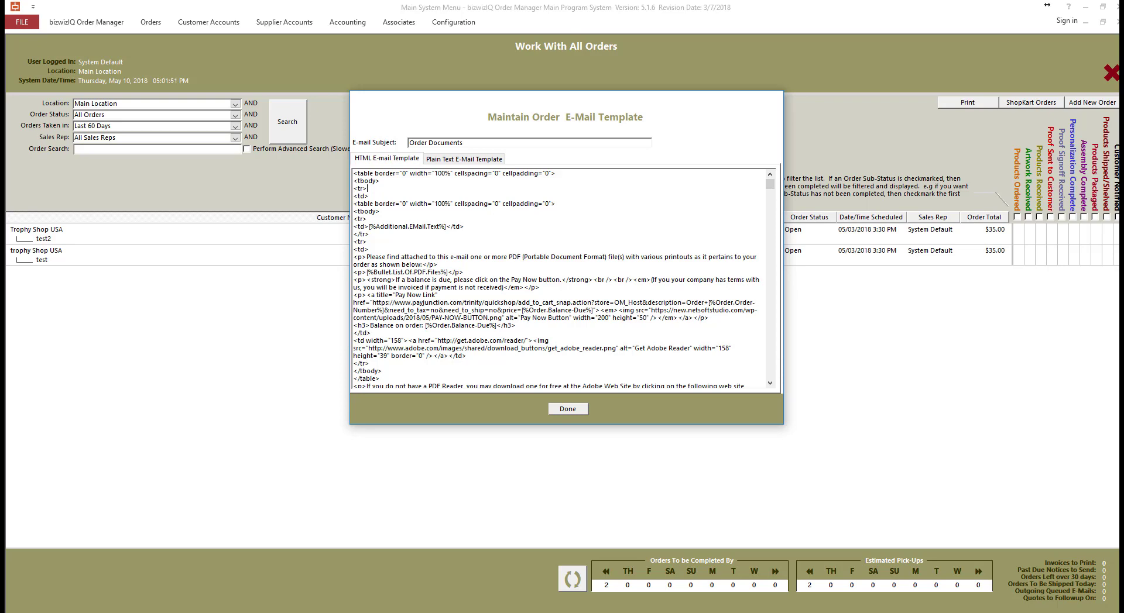
key("alt+Tab")
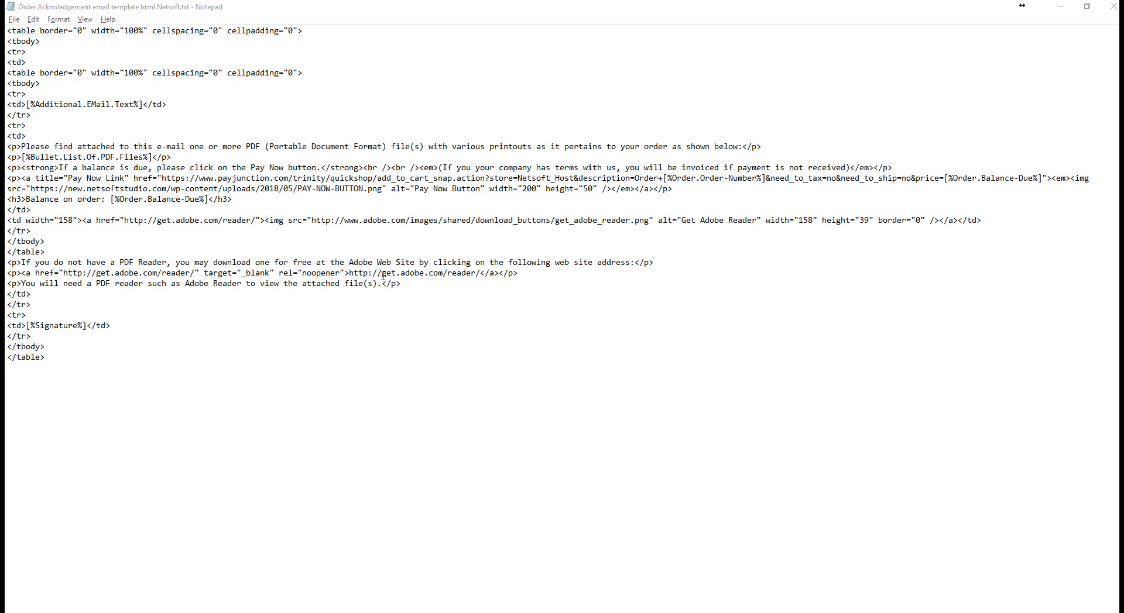
- Copy the entire Netsoft template text and bring bizwizIQ Order Manager back to the front
left_click_drag(179, 366, 9, 21)
right_click(185, 171)
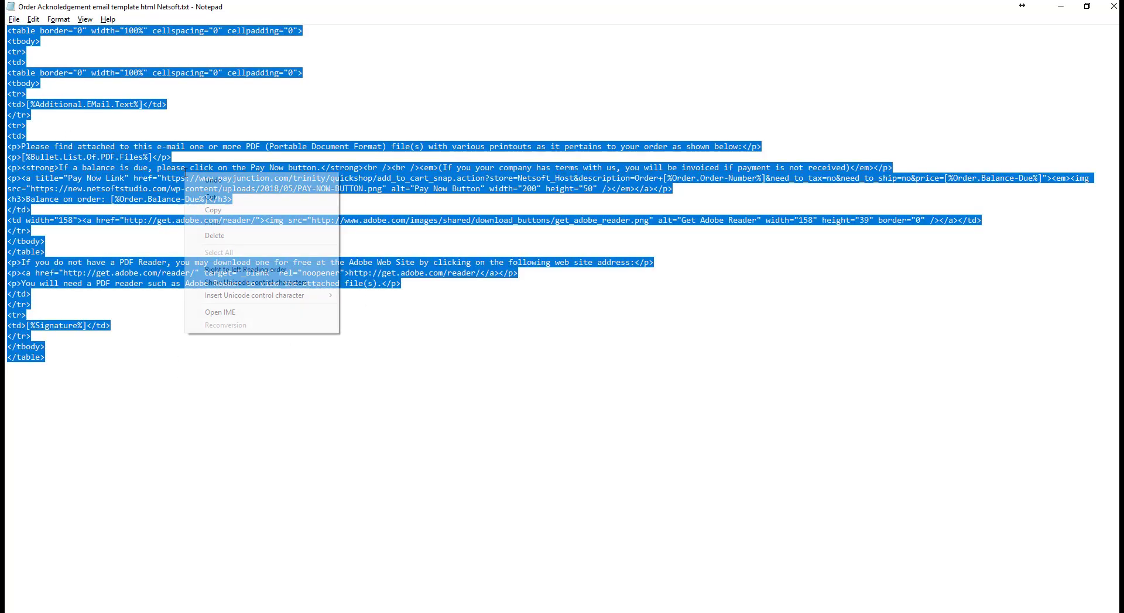
left_click(252, 211)
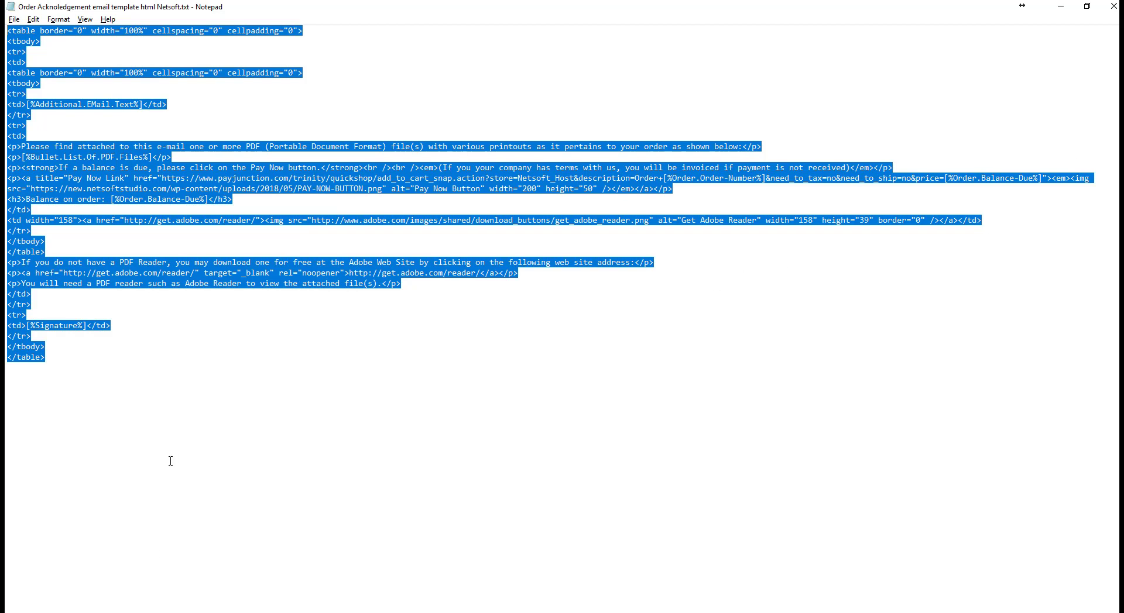
mouse_move(405, 611)
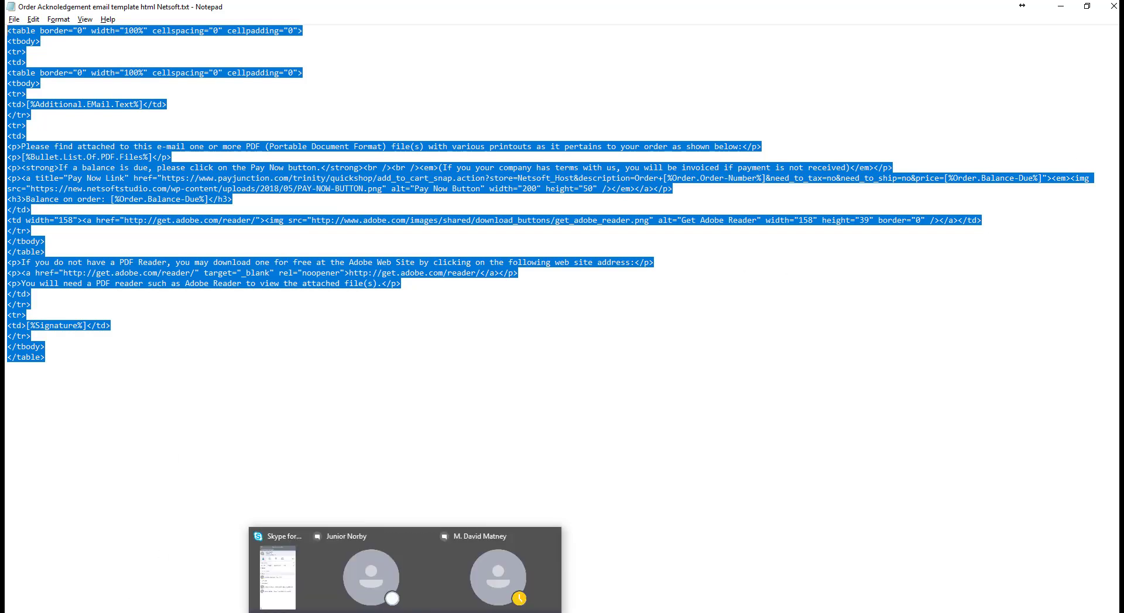
left_click(445, 612)
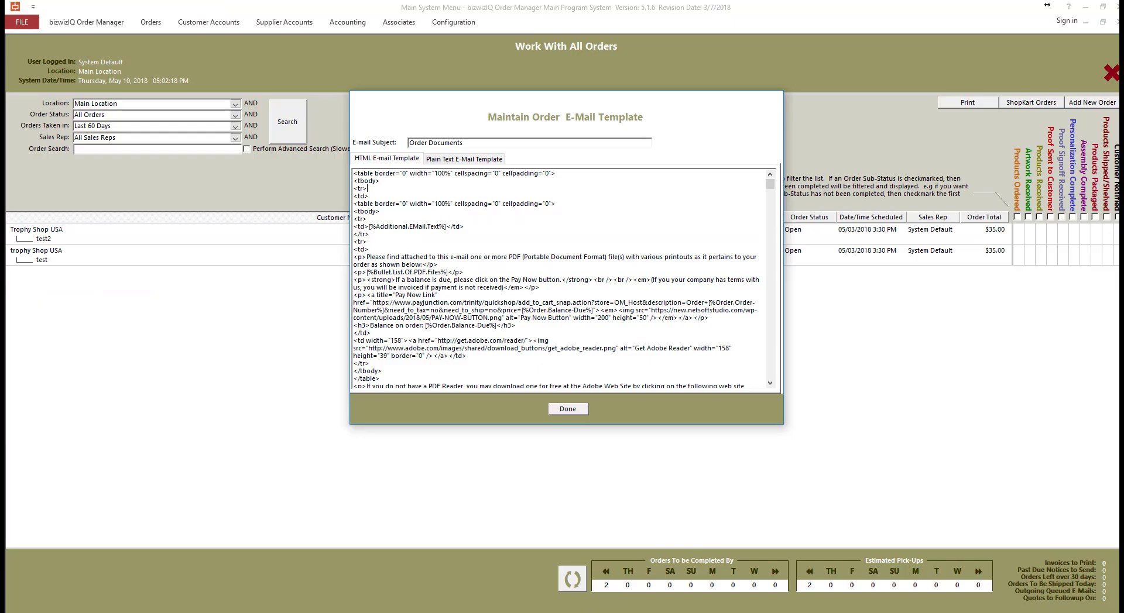
- Replace the HTML order template with the pasted version linking Pay Now to store=Netsoft_Host, then save
right_click(506, 268)
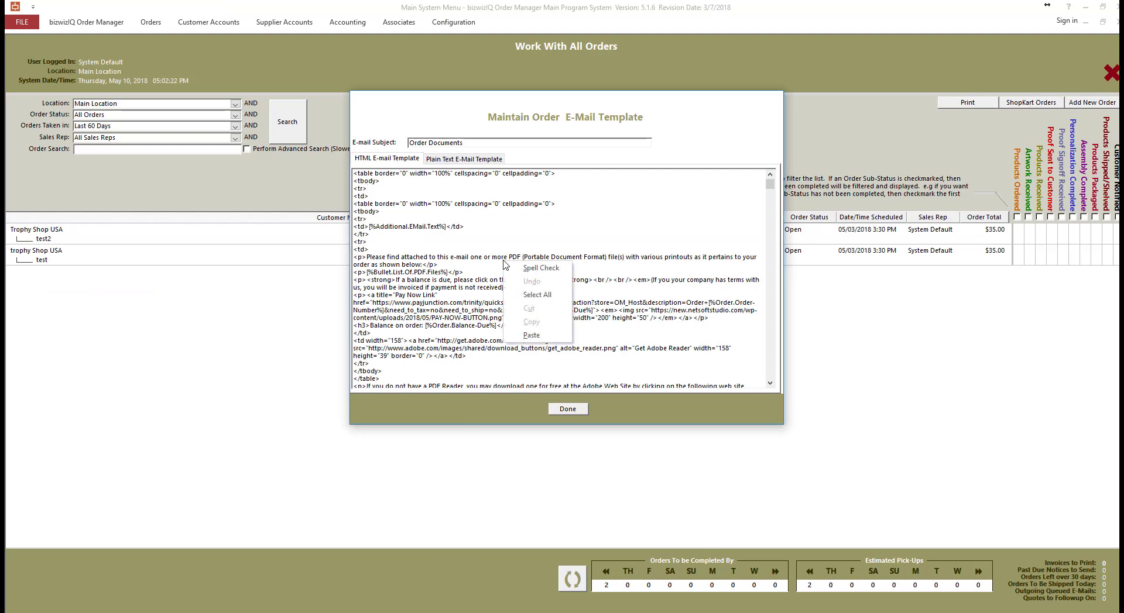
left_click(521, 294)
key("ctrl+v")
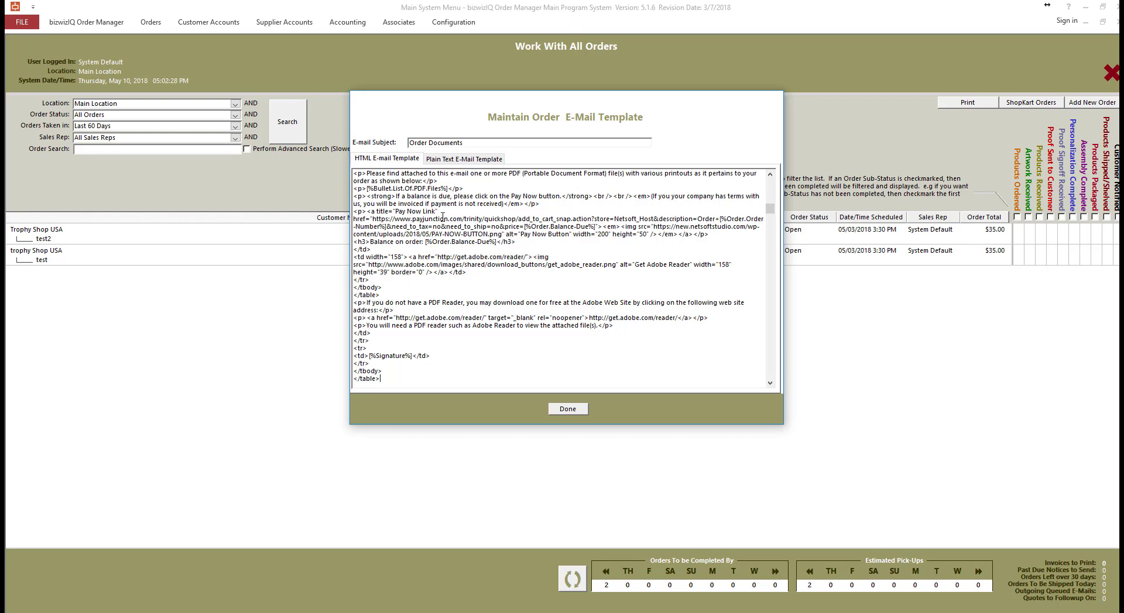
left_click(454, 164)
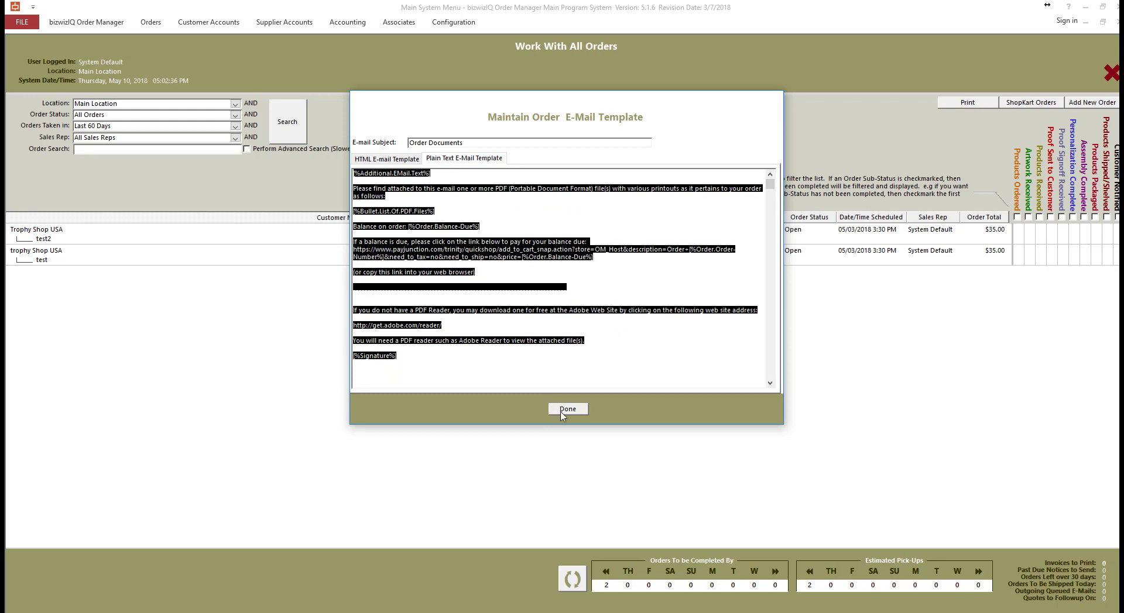
left_click(567, 409)
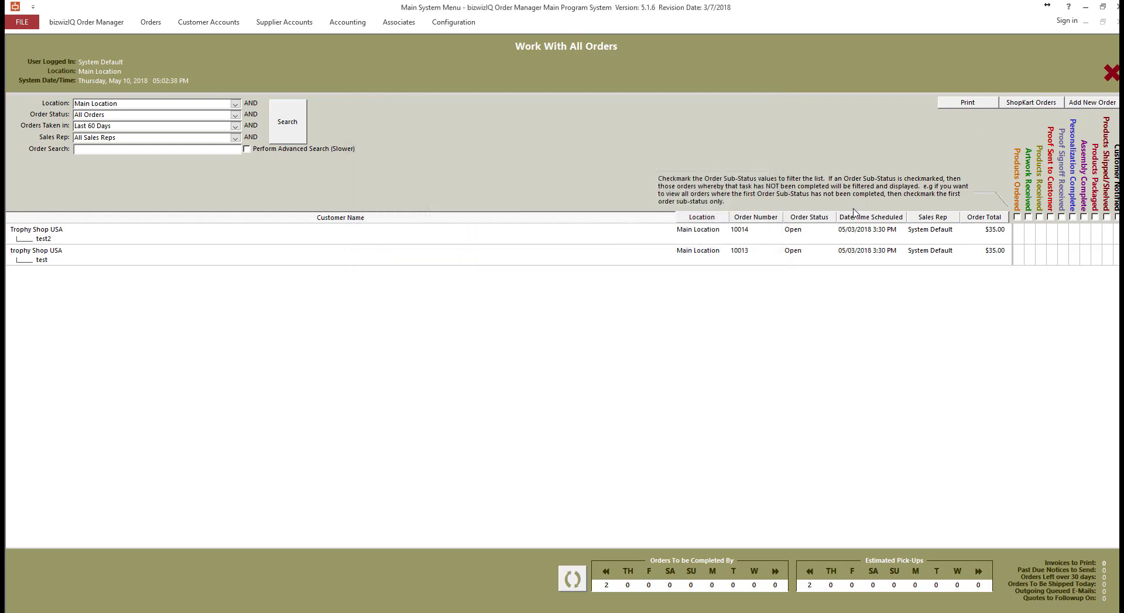
left_click(461, 25)
left_click(531, 59)
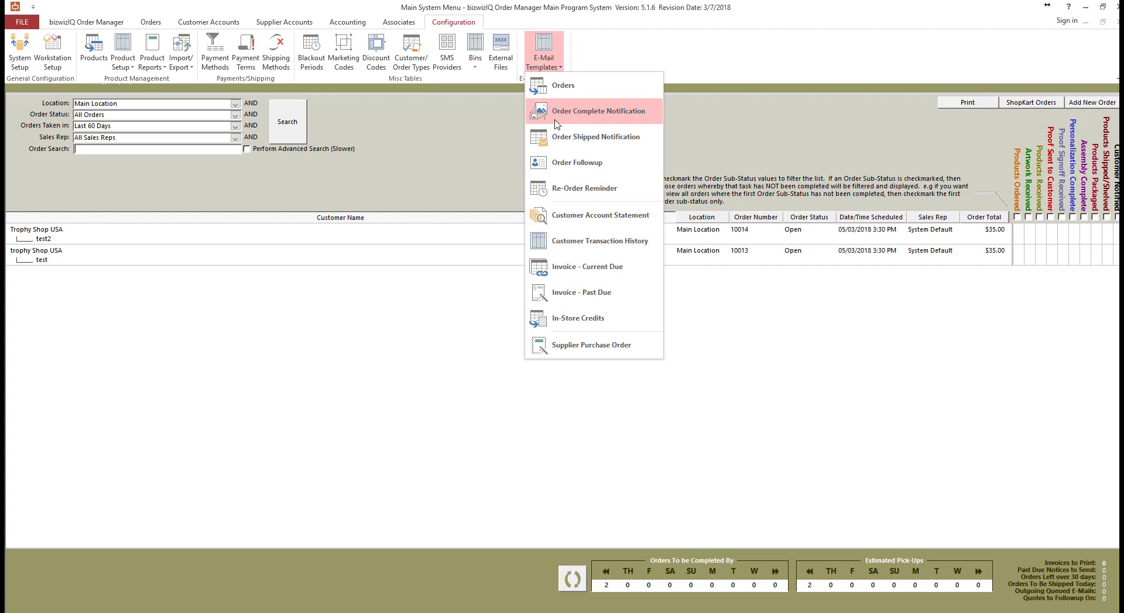
left_click(554, 120)
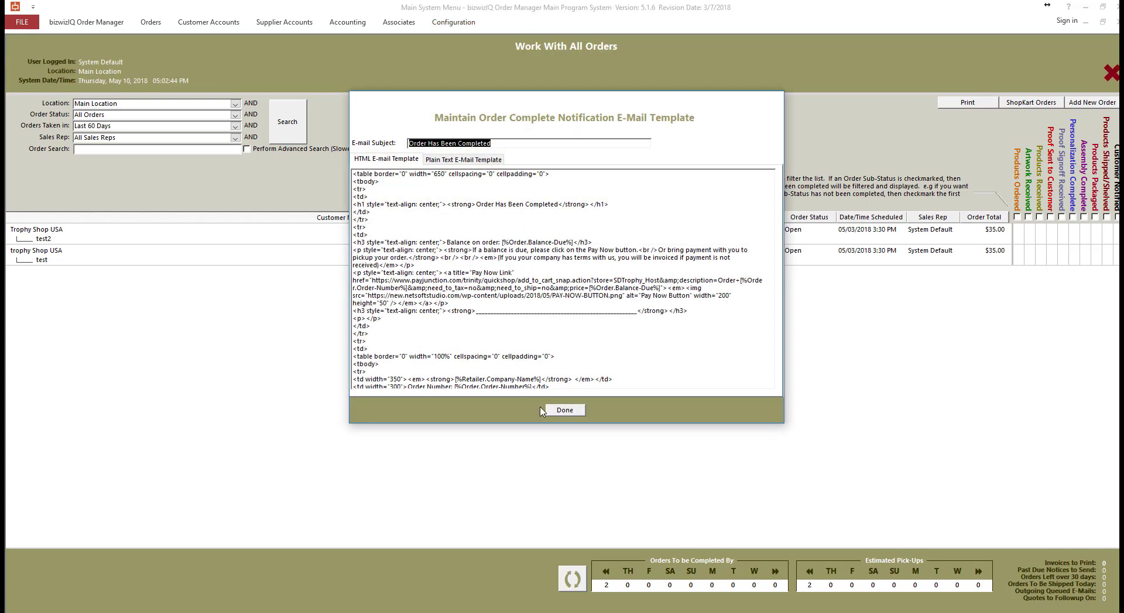
left_click(561, 410)
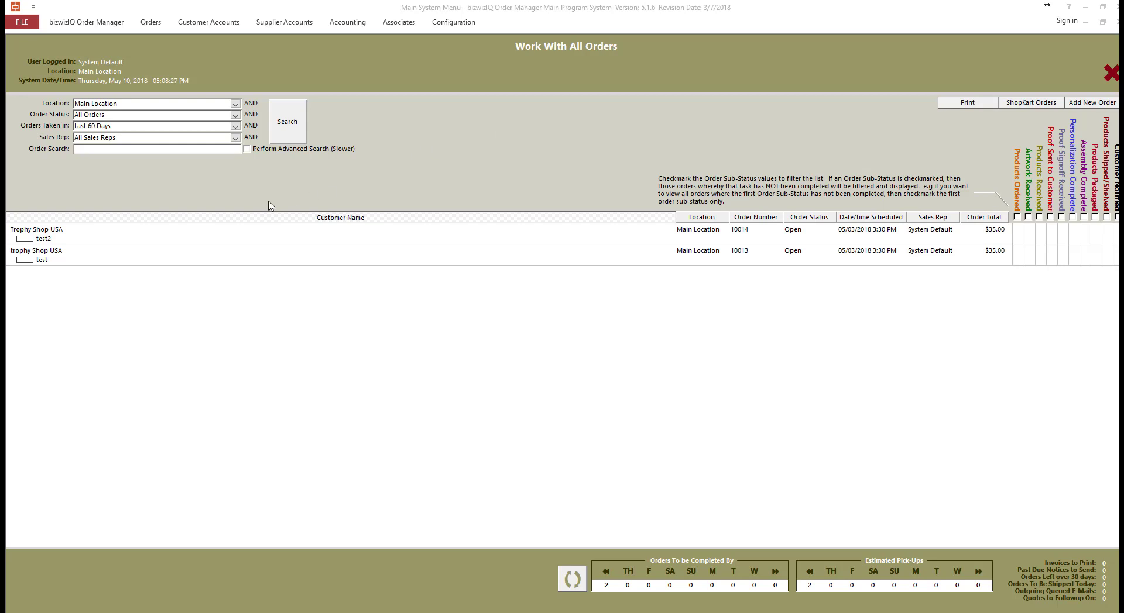
- Email the Order Acknowledgement With Payment Details form for order 10014 to its contact
double_click(231, 243)
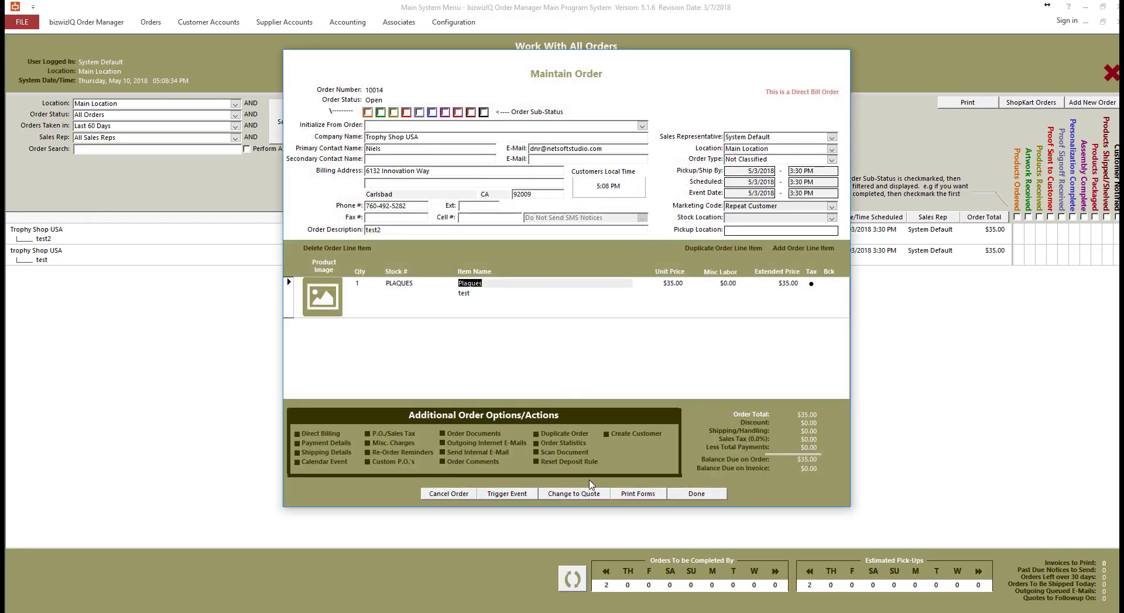
left_click(615, 499)
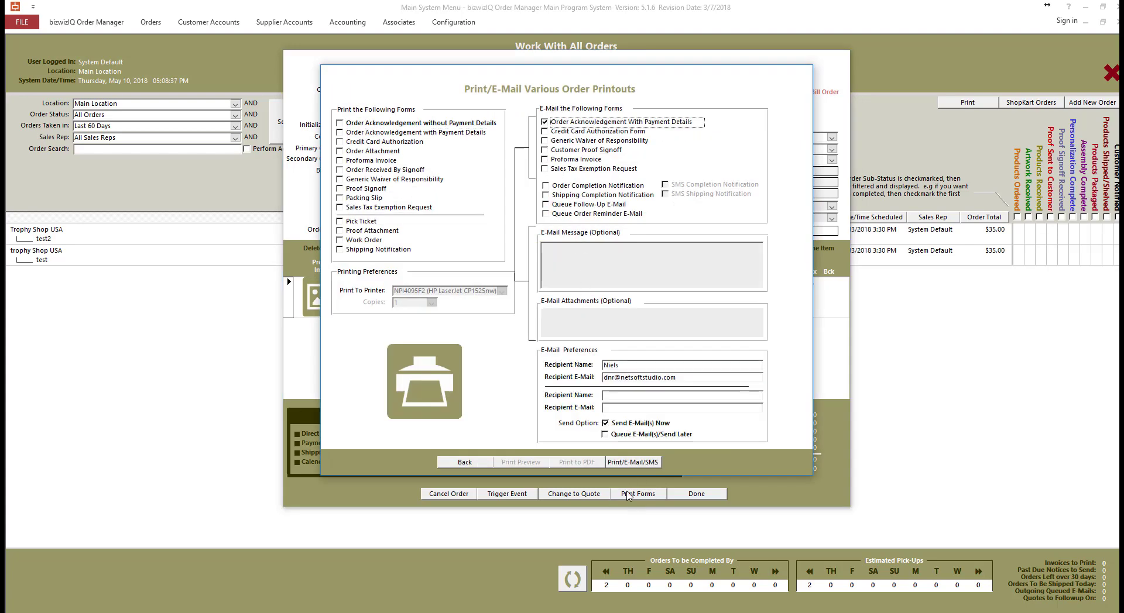
left_click(629, 462)
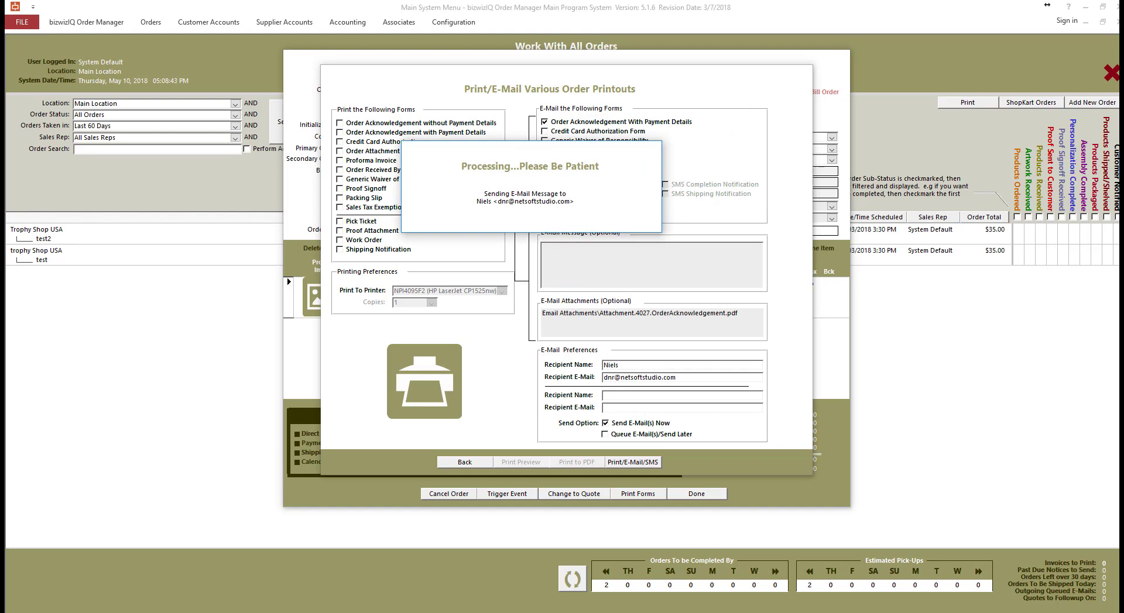
left_click(557, 278)
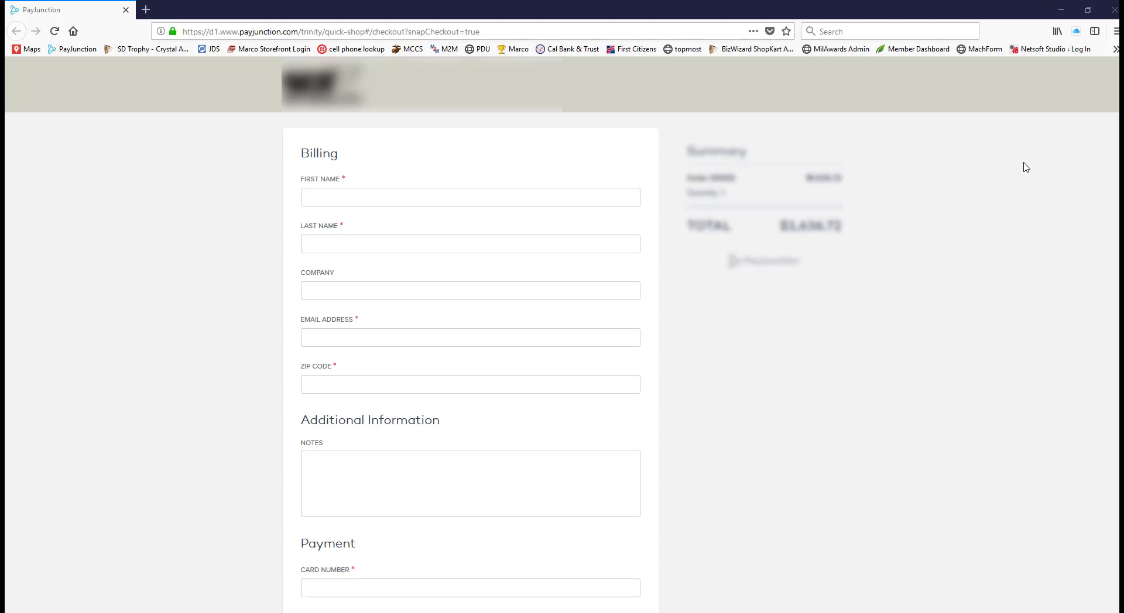
- Review the PayJunction checkout's billing and card fields down to the Submit button
left_click(622, 199)
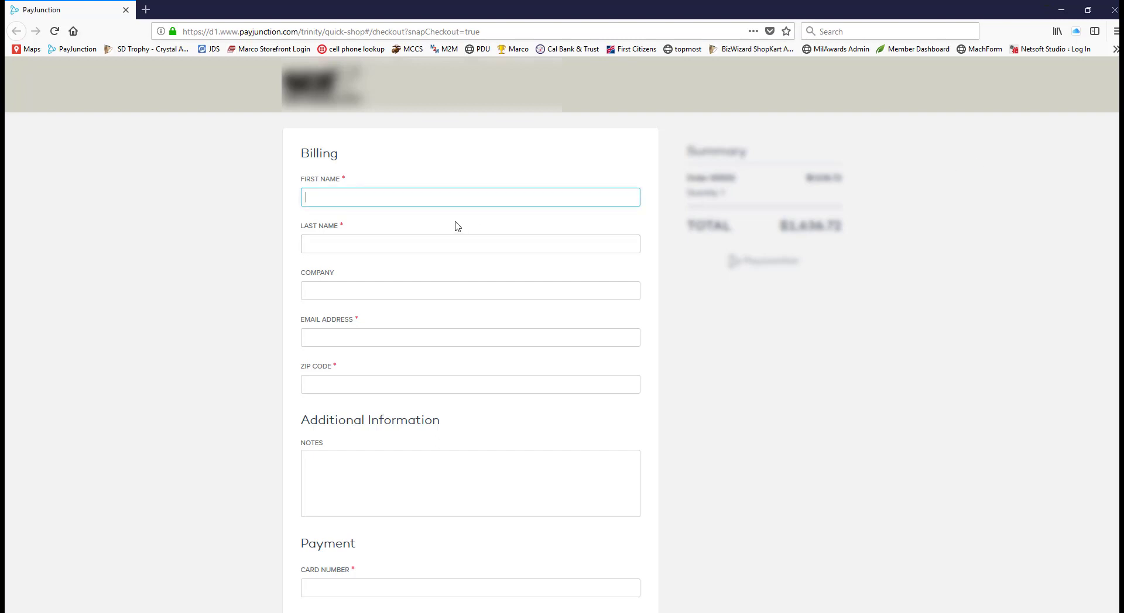
scroll(384, 276, "down", 2)
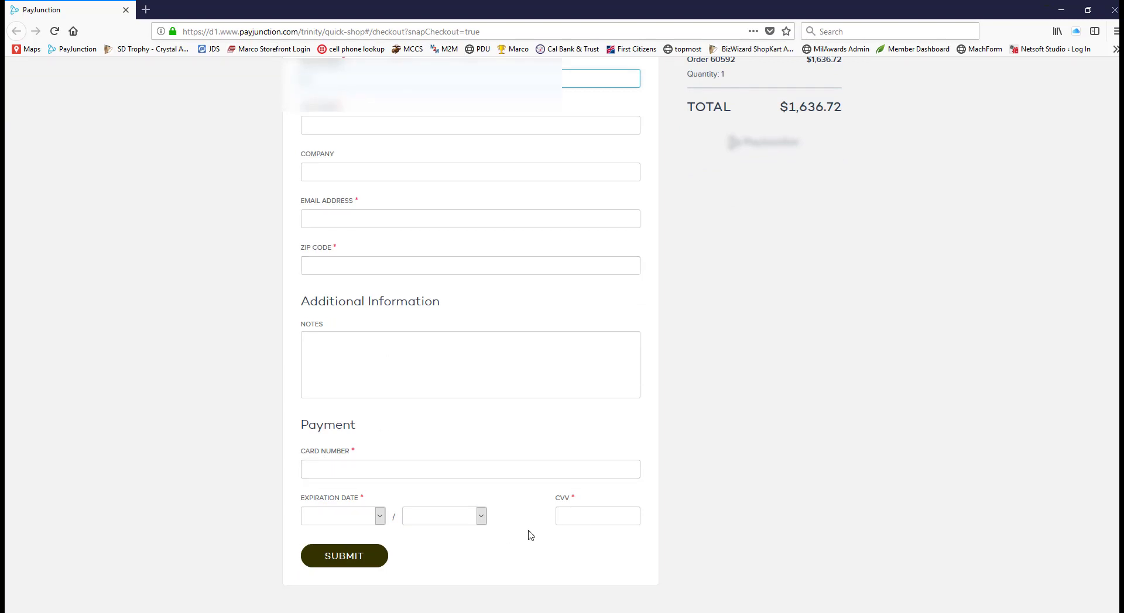
scroll(545, 459, "up", 2)
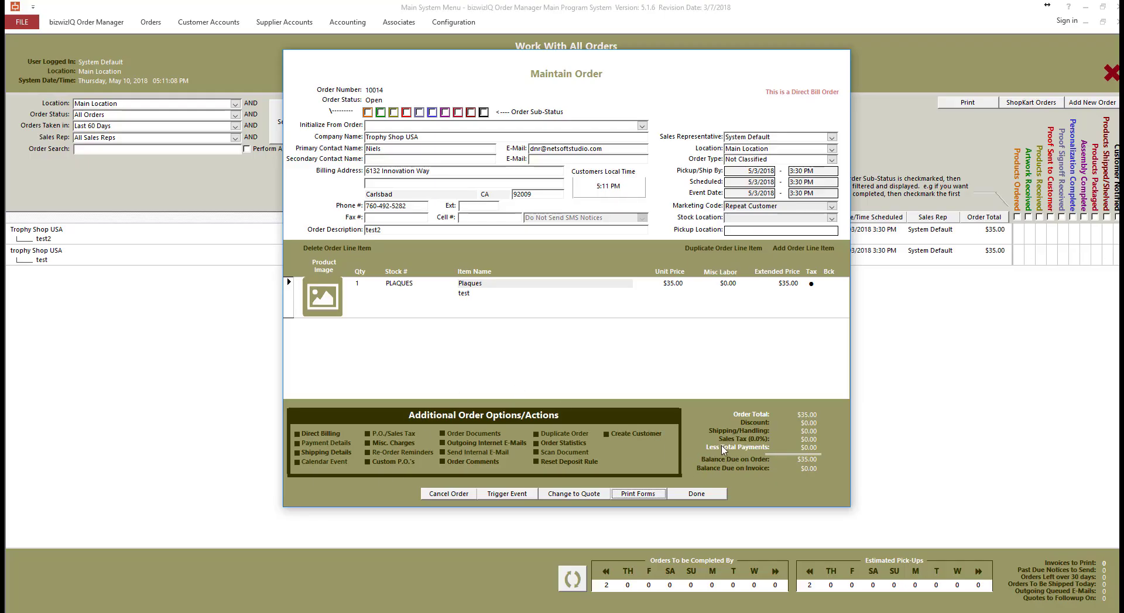
- Add a $35 PayJunction payment with a Visa reference to order 10014, leaving $0.00 due
left_click(724, 449)
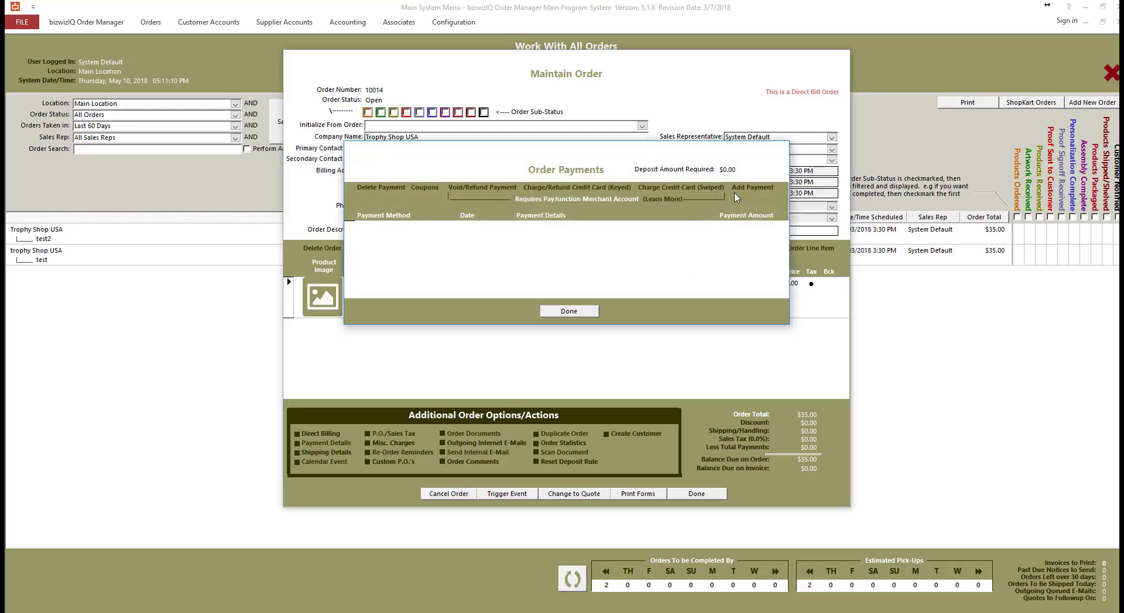
left_click(754, 188)
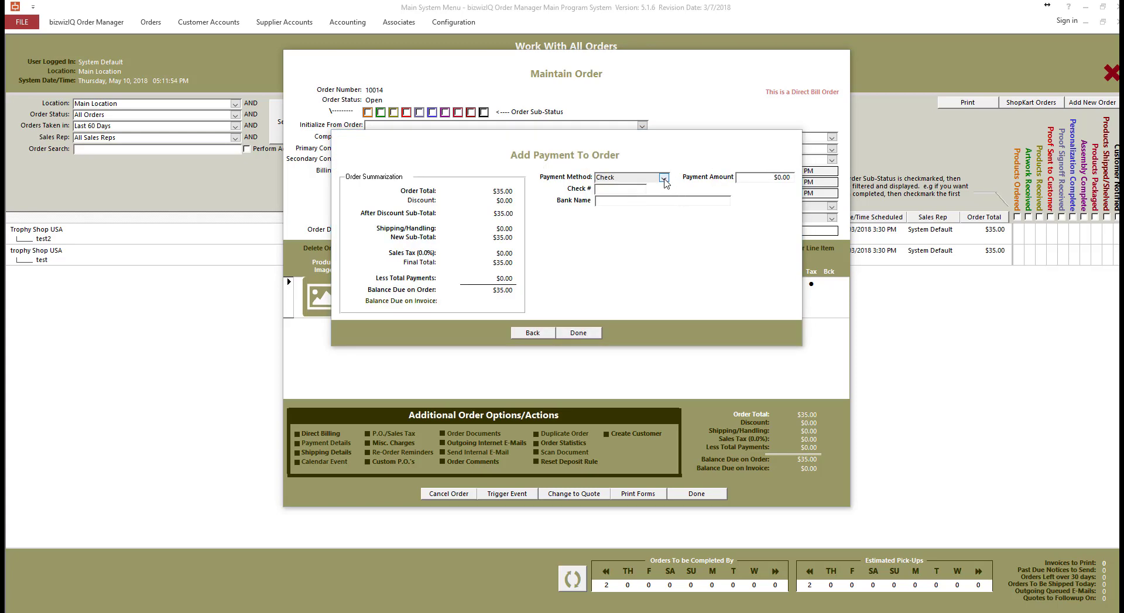
left_click(664, 178)
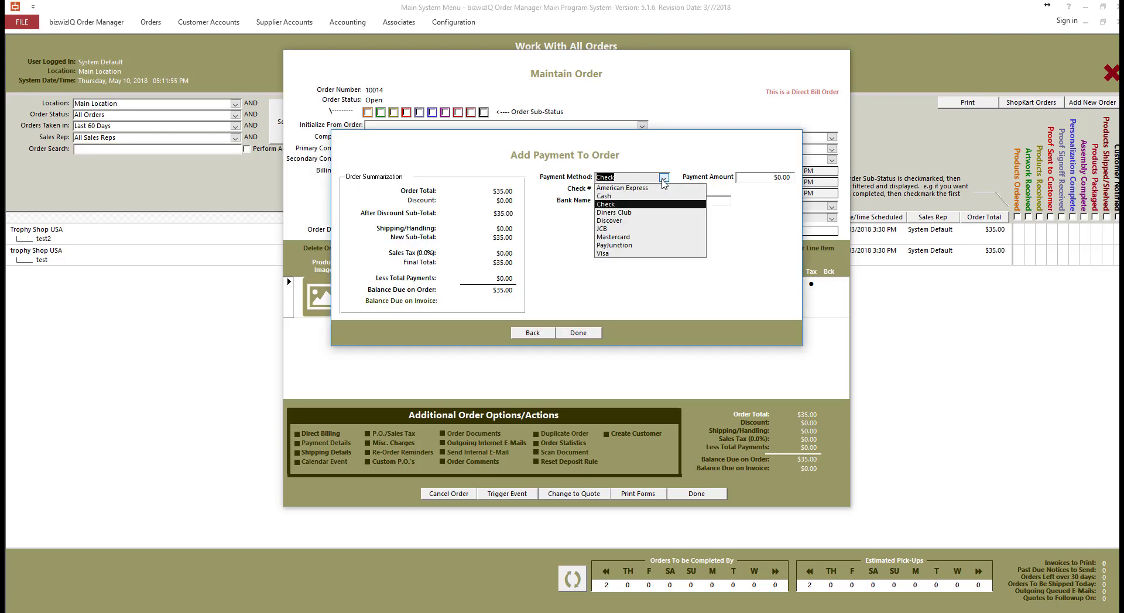
left_click(637, 245)
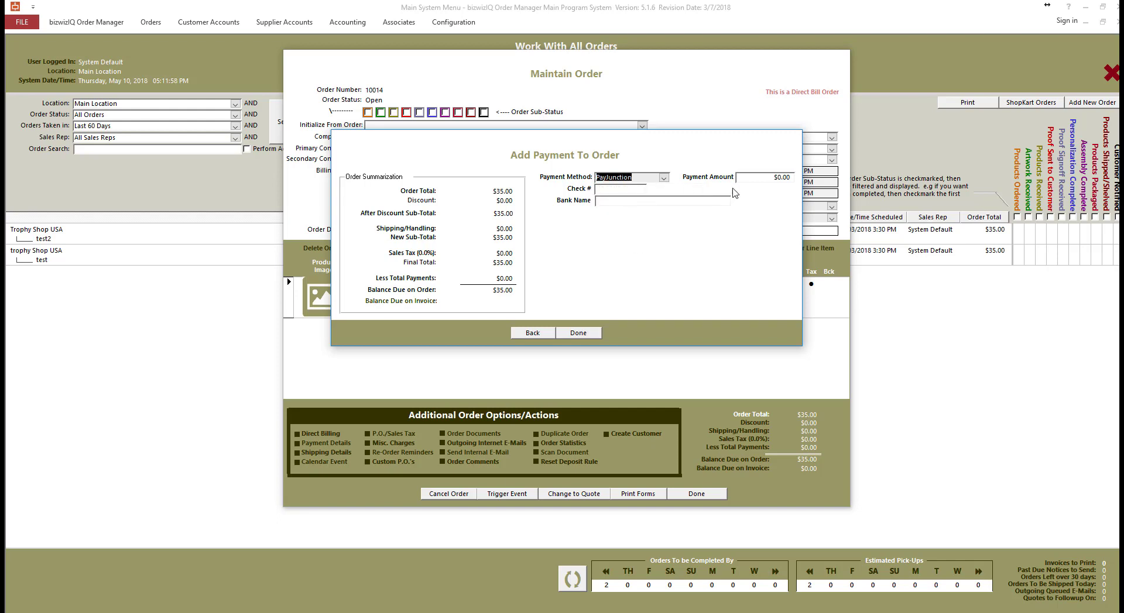
left_click(778, 176)
type("35")
key("Tab")
type("asdfwee")
type("visa")
type("-5678")
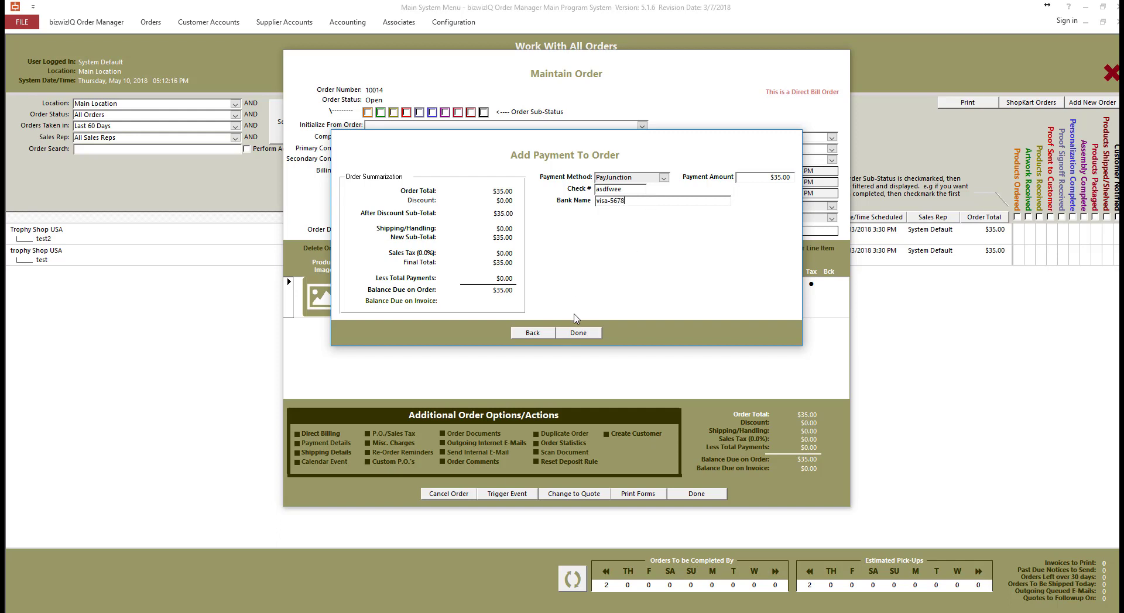
left_click(578, 333)
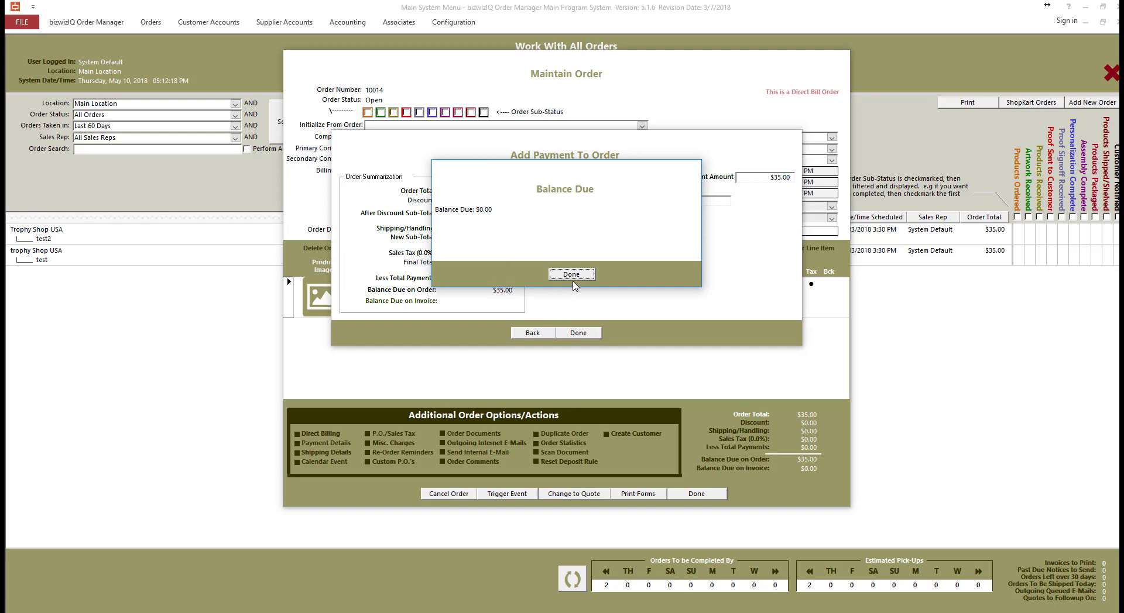
left_click(572, 274)
left_click(570, 311)
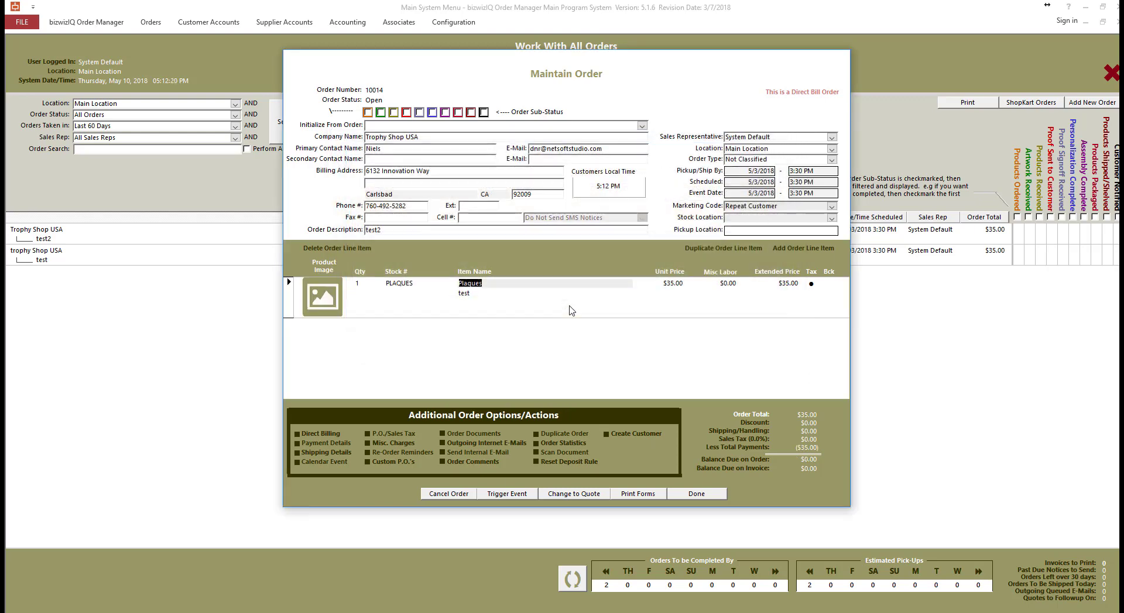